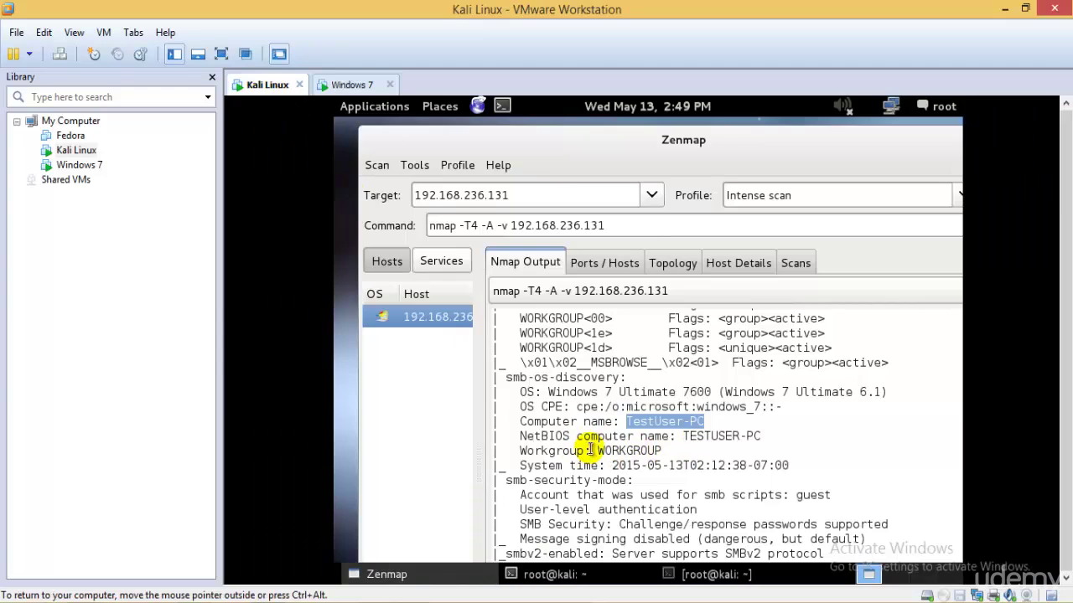
Step: Examine the workgroup, system time, authentication level and message signing details in the scan output, with the virtual machine in full screen
left_click_drag(597, 451, 662, 454)
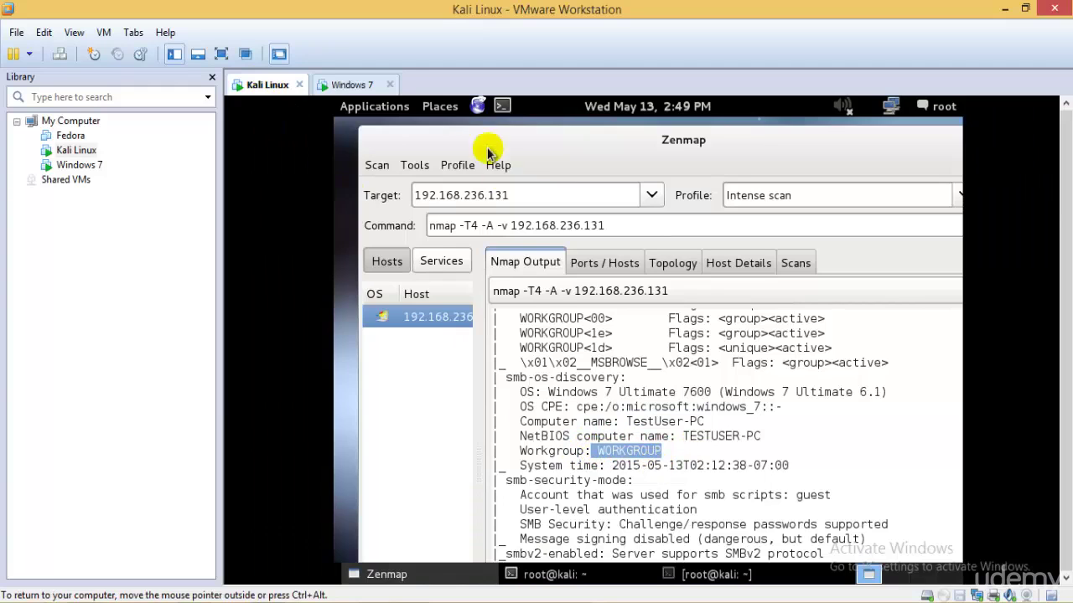
left_click(222, 54)
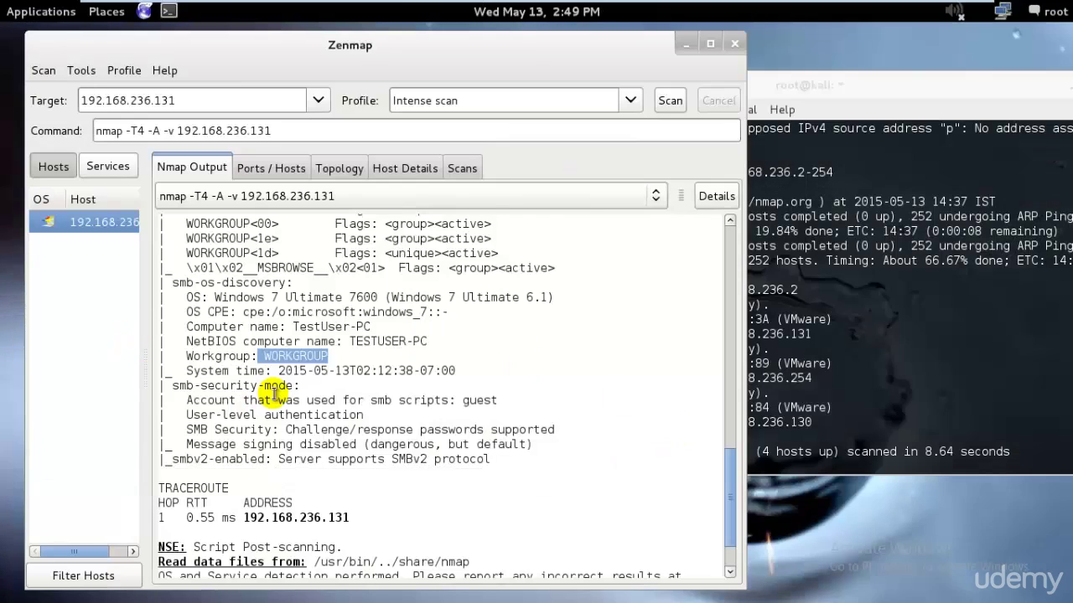
left_click_drag(278, 371, 485, 371)
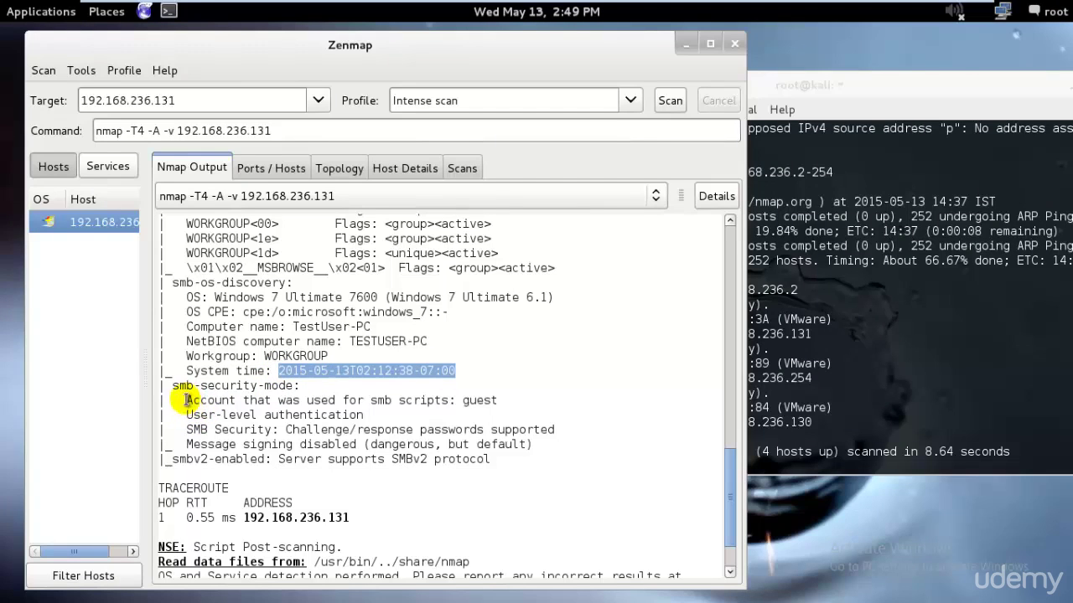
left_click_drag(186, 414, 379, 415)
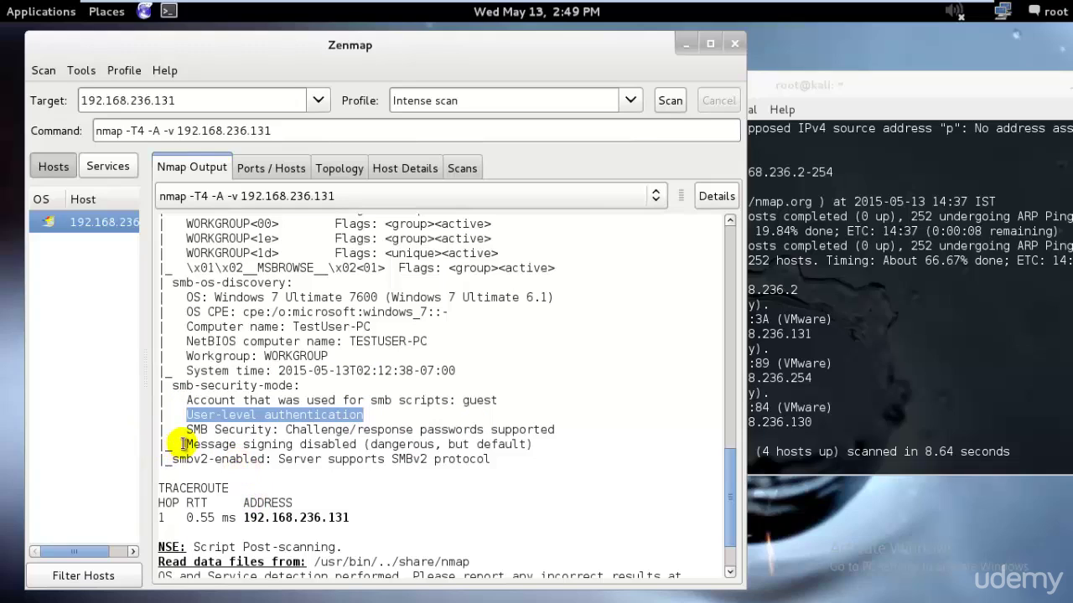
left_click_drag(186, 444, 366, 448)
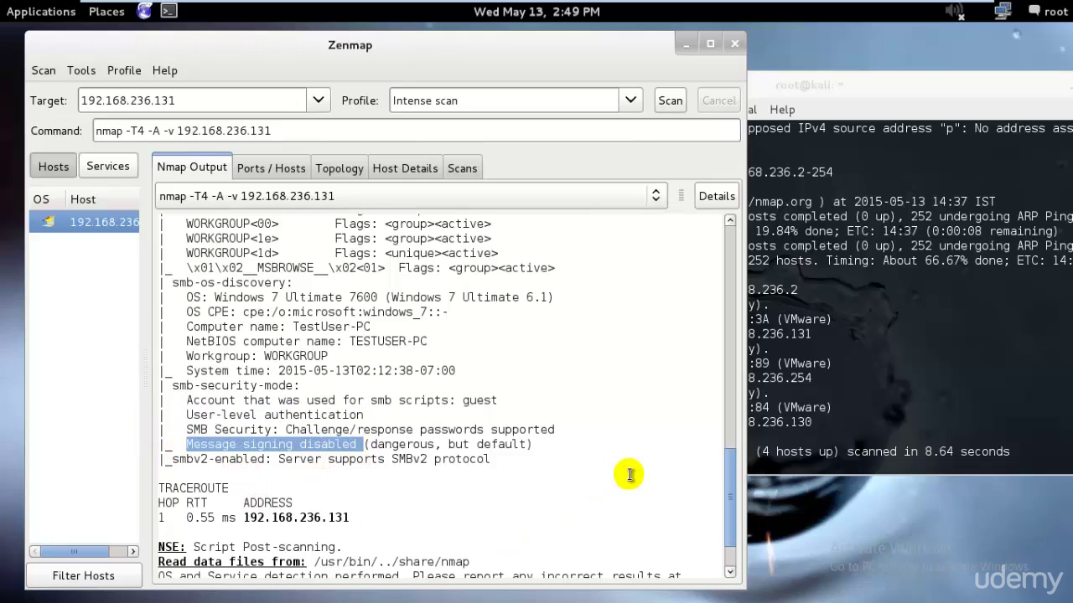
scroll(627, 476, "down", 1)
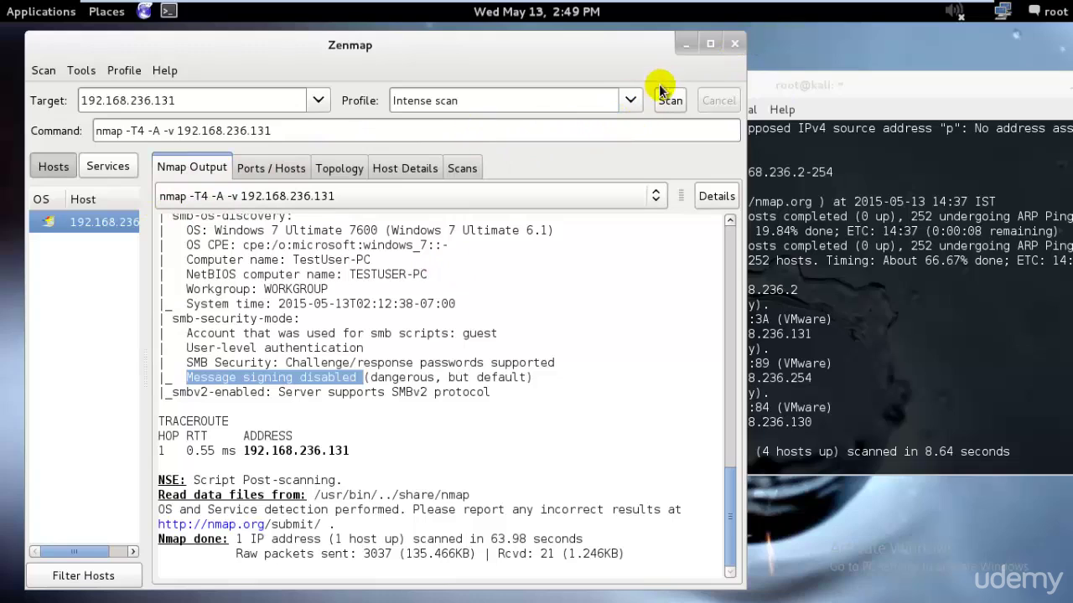
Step: Choose the Intense scan plus UDP profile, and close Zenmap discarding the unsaved scan
left_click(628, 101)
left_click(610, 151)
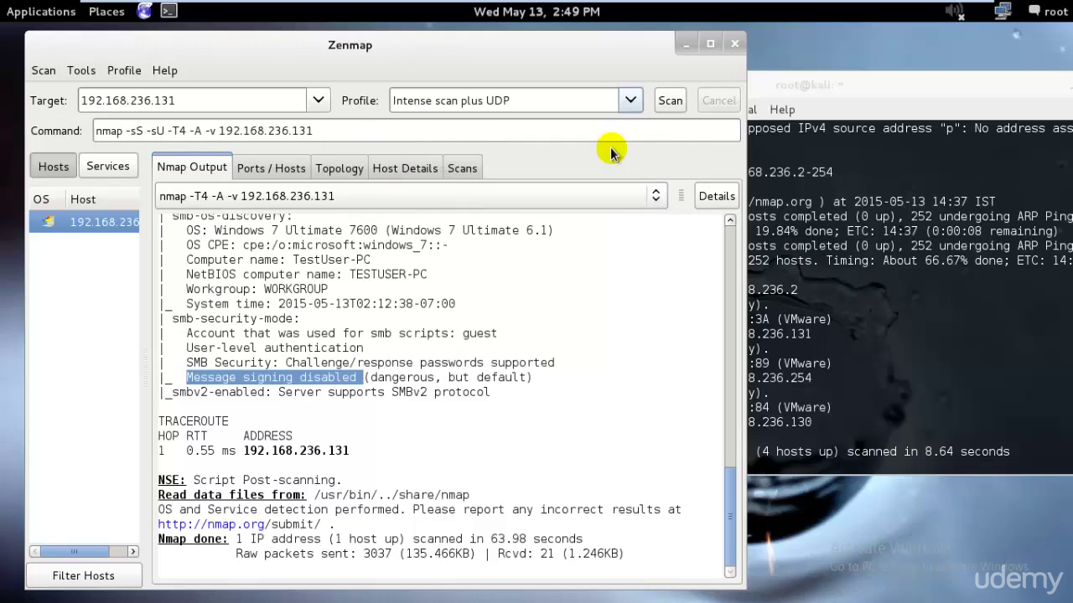
left_click(735, 43)
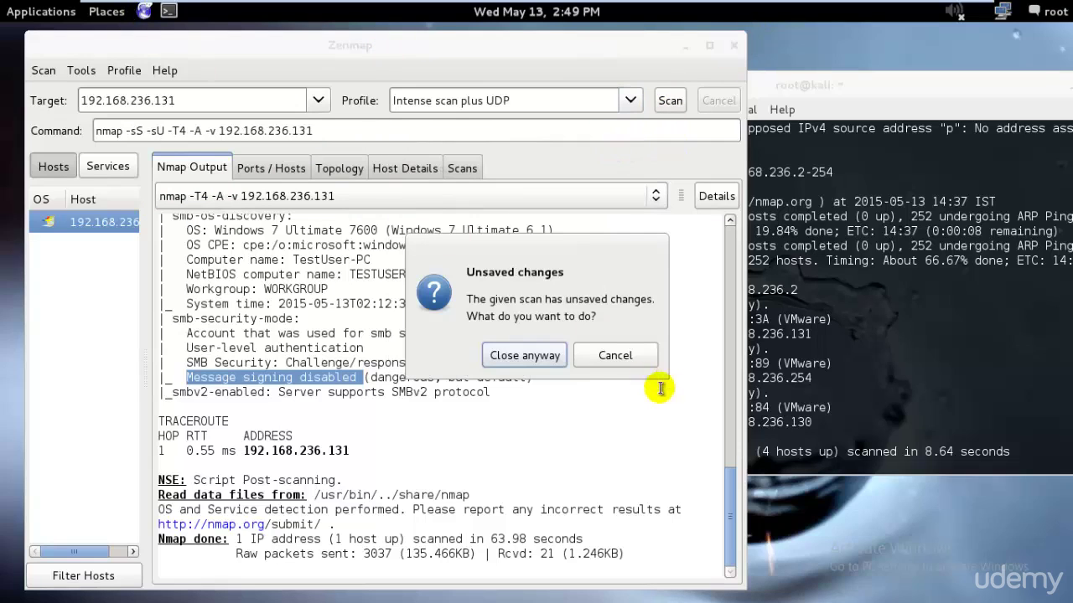
left_click(549, 355)
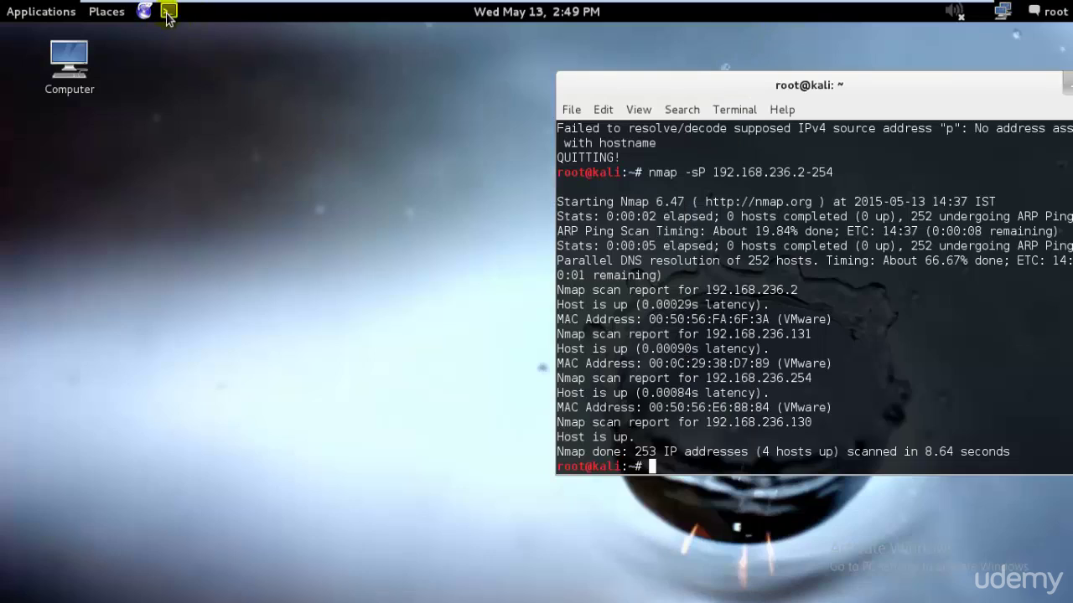
Step: Launch Zenmap from a new terminal with the command zenmap and enter 192.168.236.131 as the target
left_click(168, 11)
type("zenma")
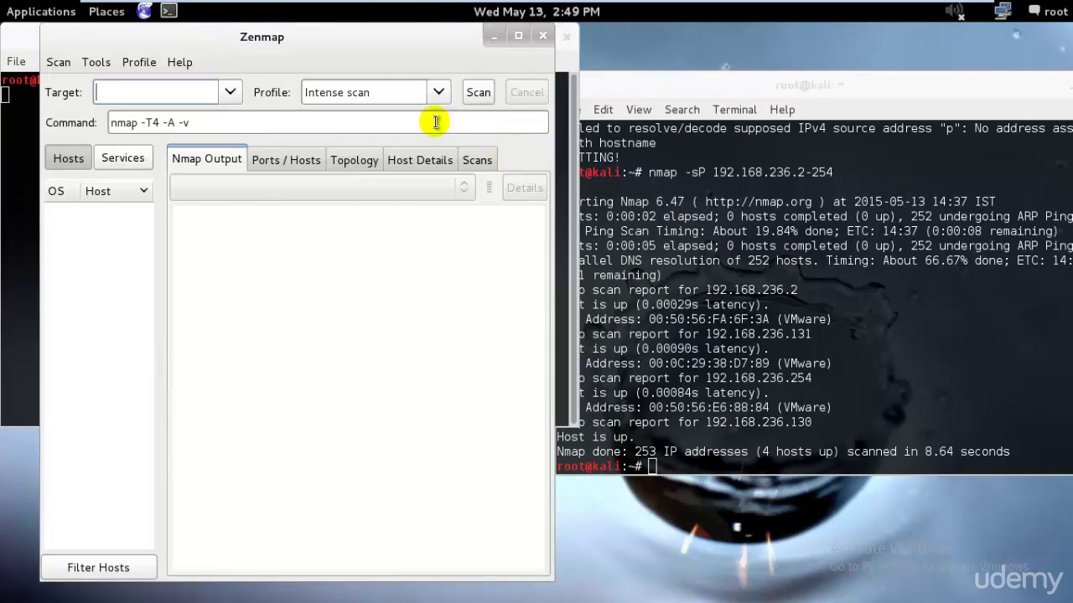
left_click(188, 93)
type("192")
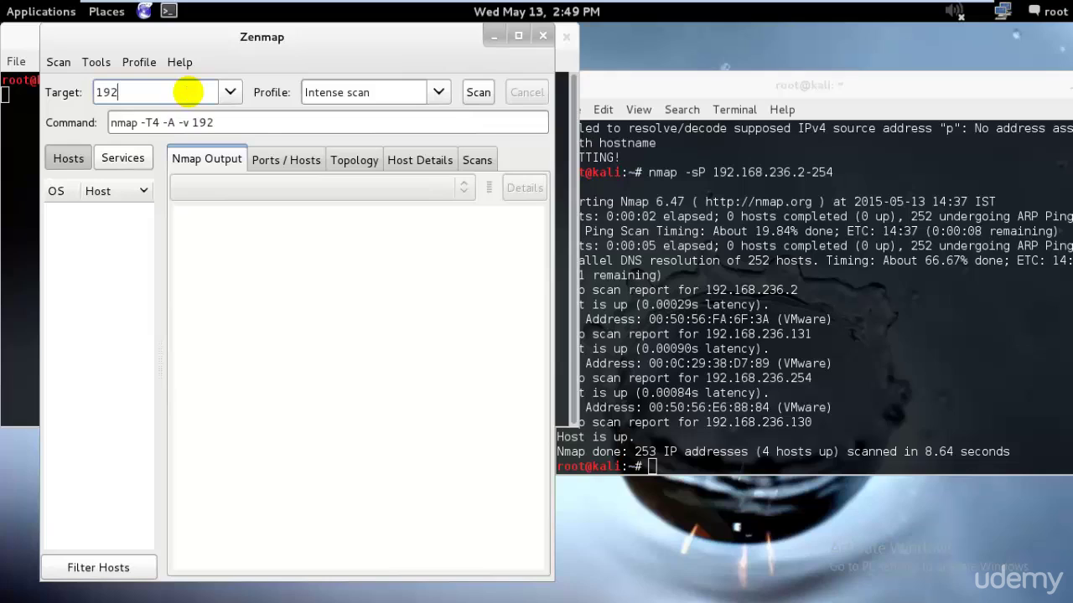
type(".16")
key("Down")
key("Return")
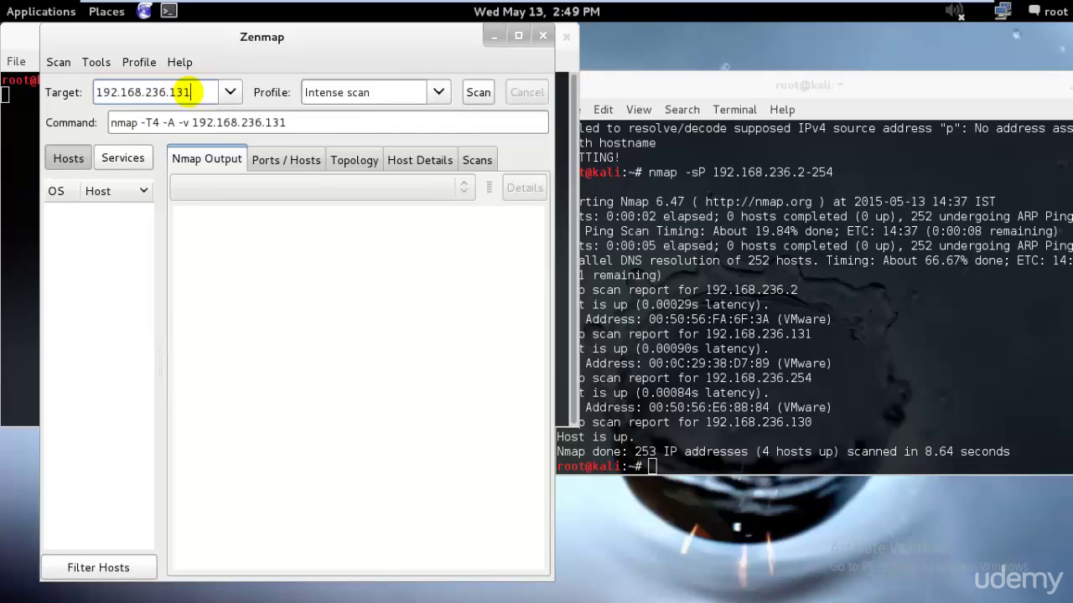
Step: Start an Intense scan plus UDP of the target and highlight the discovered open TCP ports in its output
left_click(438, 92)
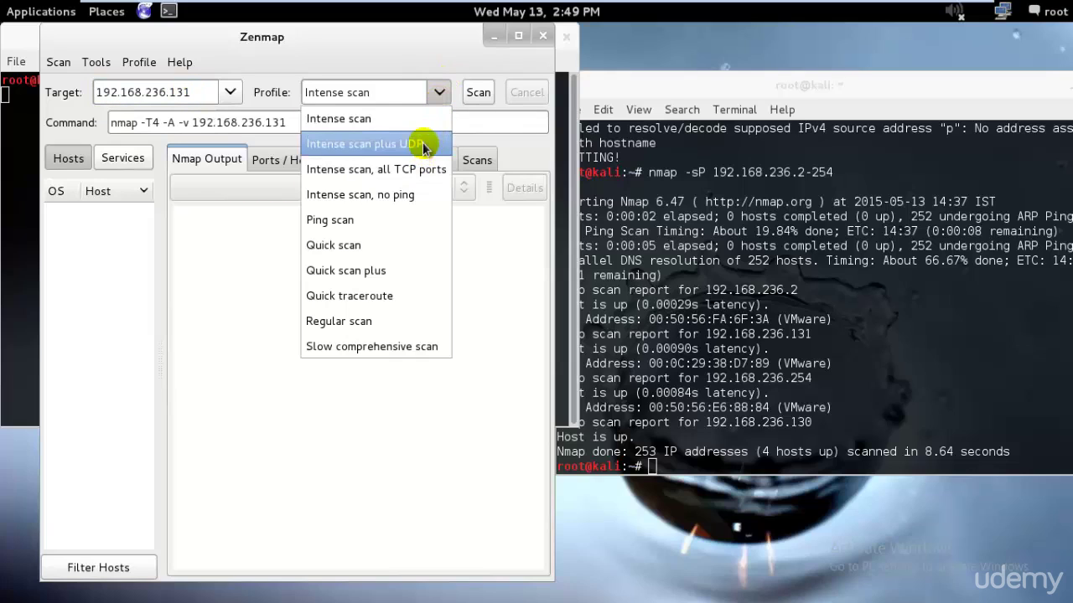
left_click(425, 143)
left_click(478, 92)
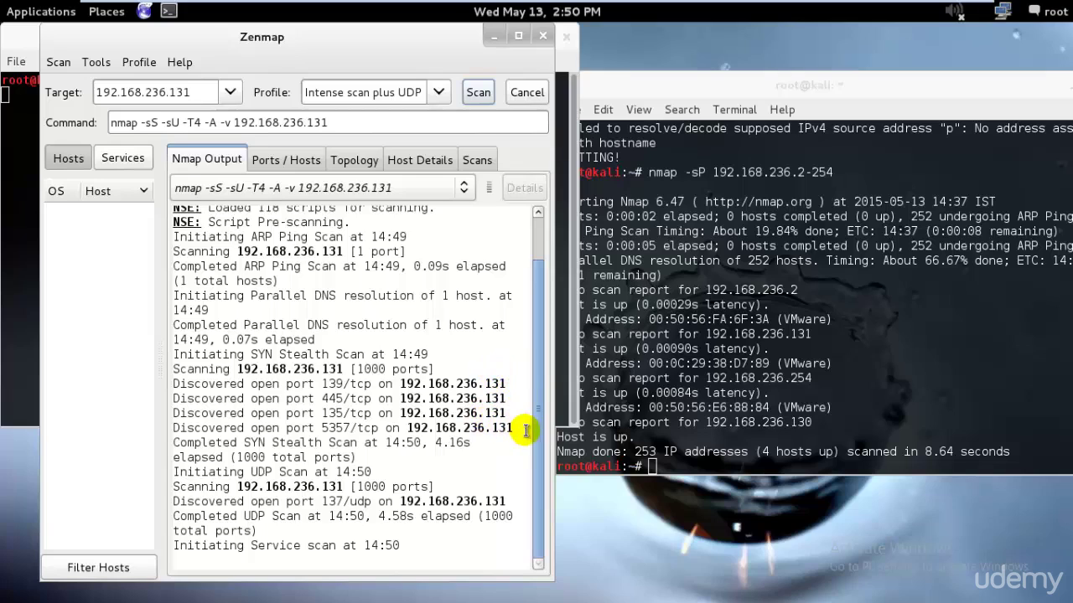
left_click_drag(526, 430, 144, 376)
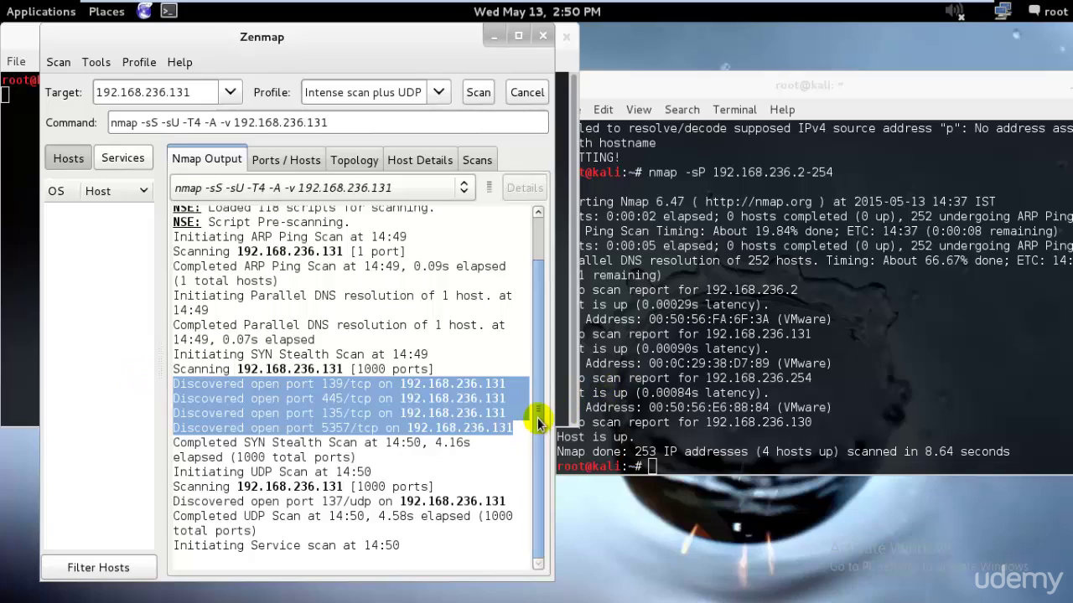
Step: Launch a second Zenmap instance with zenmap from a new terminal and place its window beside the first one
left_click(168, 11)
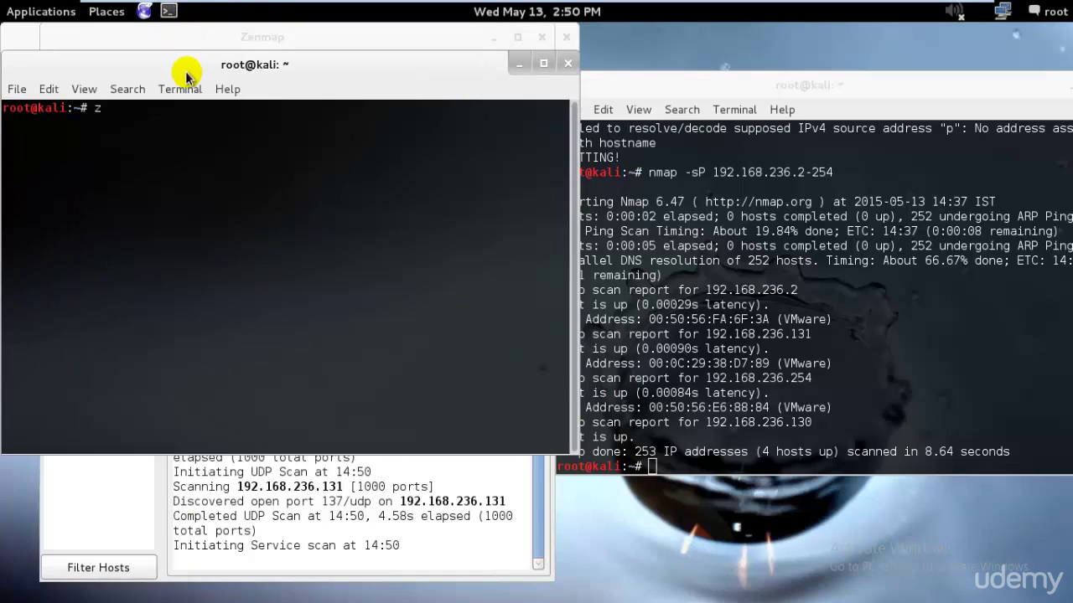
type("zenmap")
key("Return")
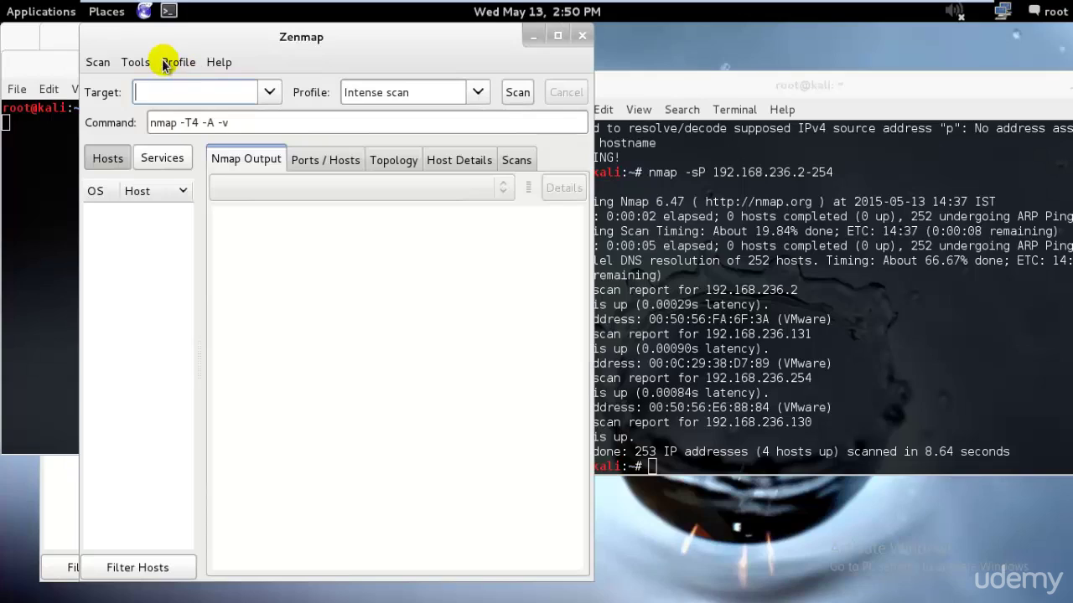
left_click_drag(192, 42, 877, 48)
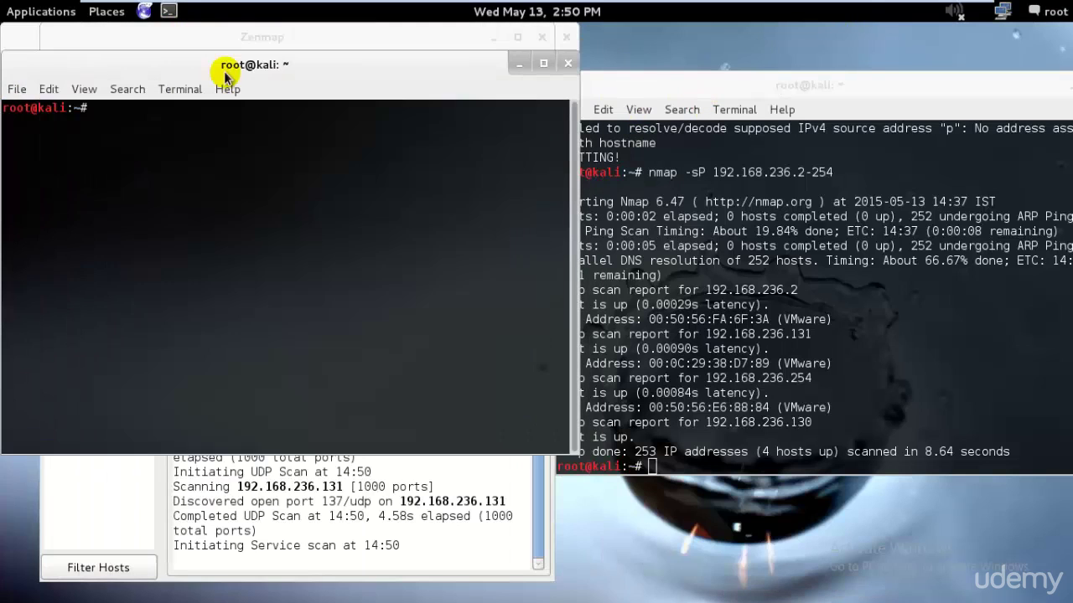
type("zenmap")
key("Return")
left_click_drag(335, 40, 830, 34)
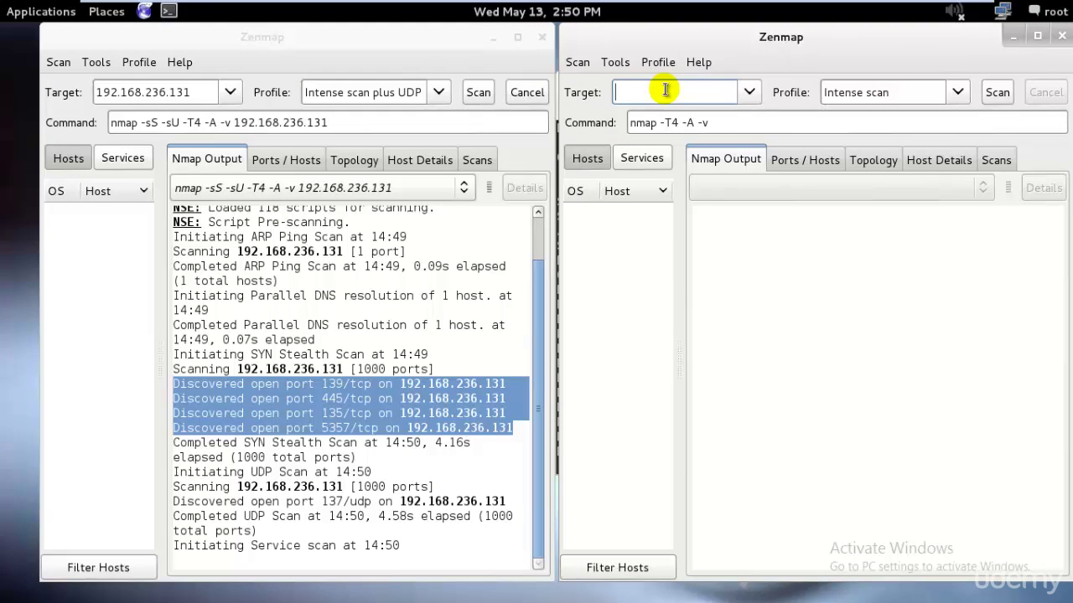
Step: Start an "Intense scan, all TCP ports" of 192.168.236.131 in the second Zenmap window
type("92.168.")
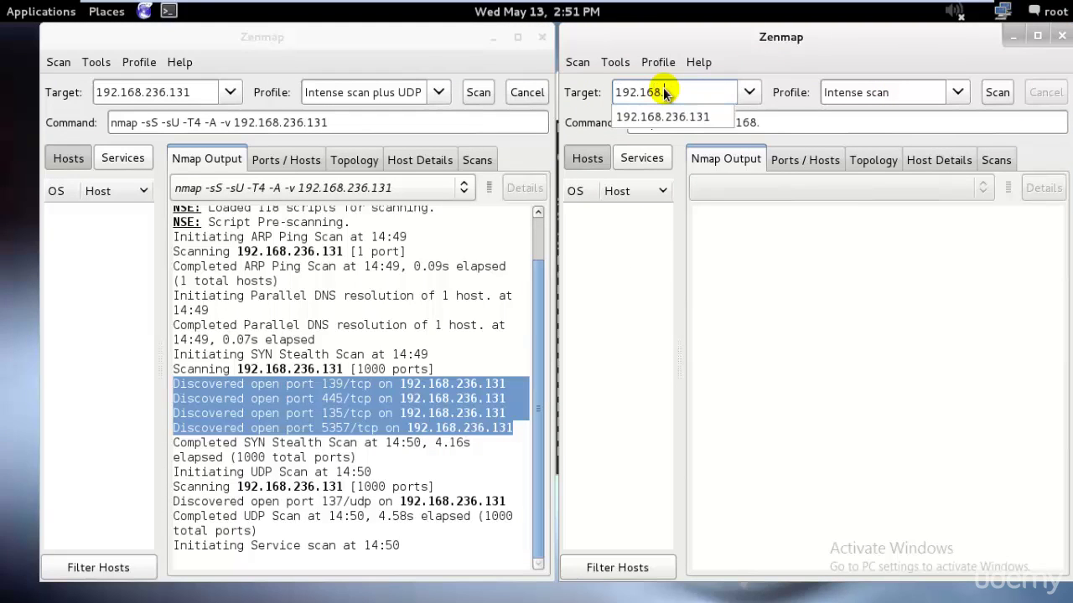
key("Down")
key("Return")
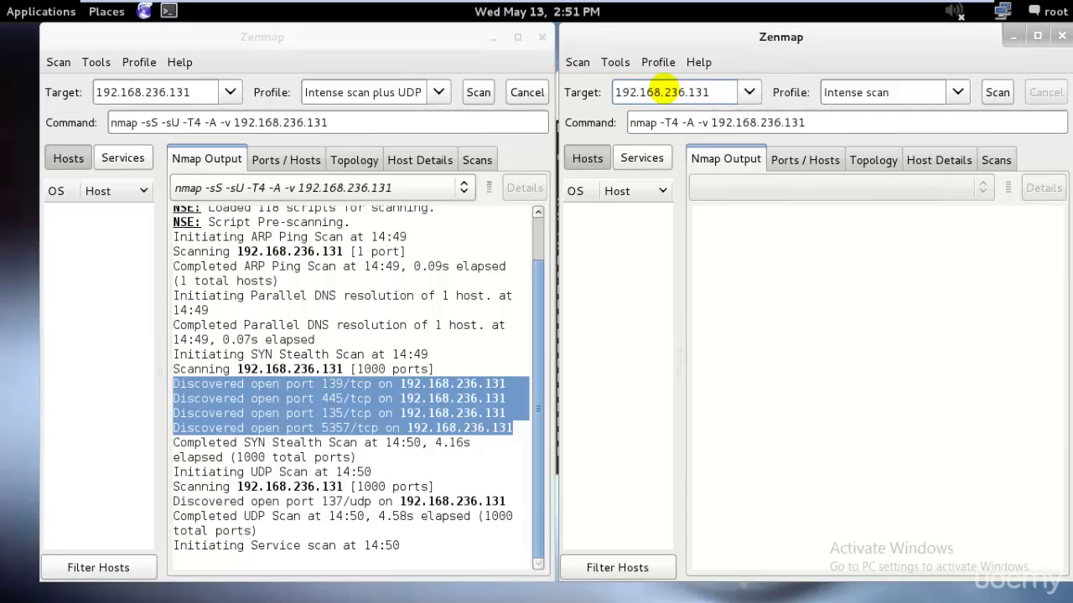
left_click(833, 243)
left_click(957, 92)
left_click(941, 171)
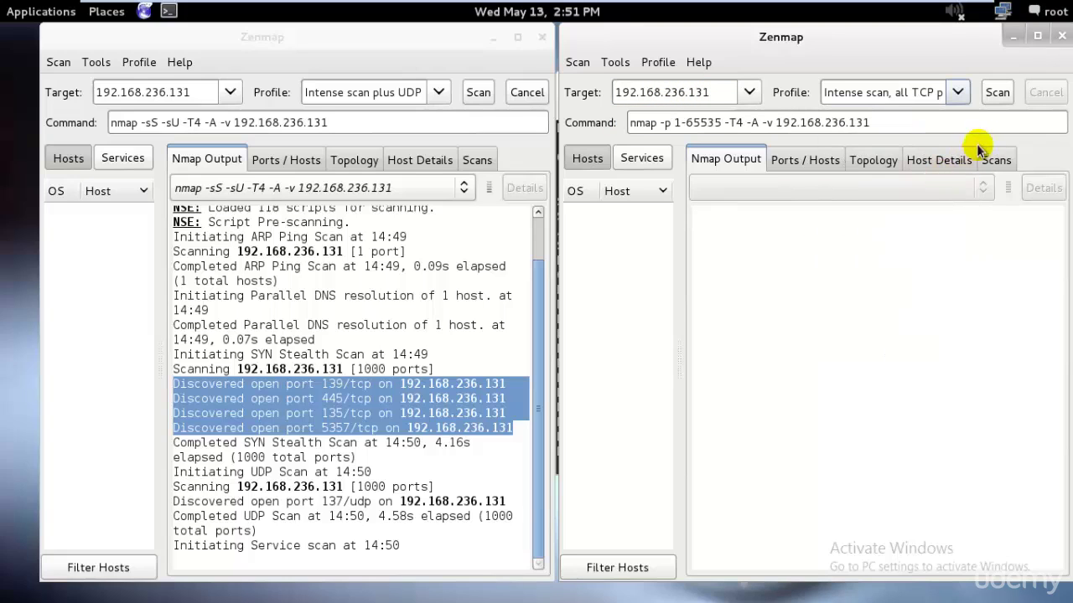
left_click(996, 93)
left_click_drag(781, 37, 733, 35)
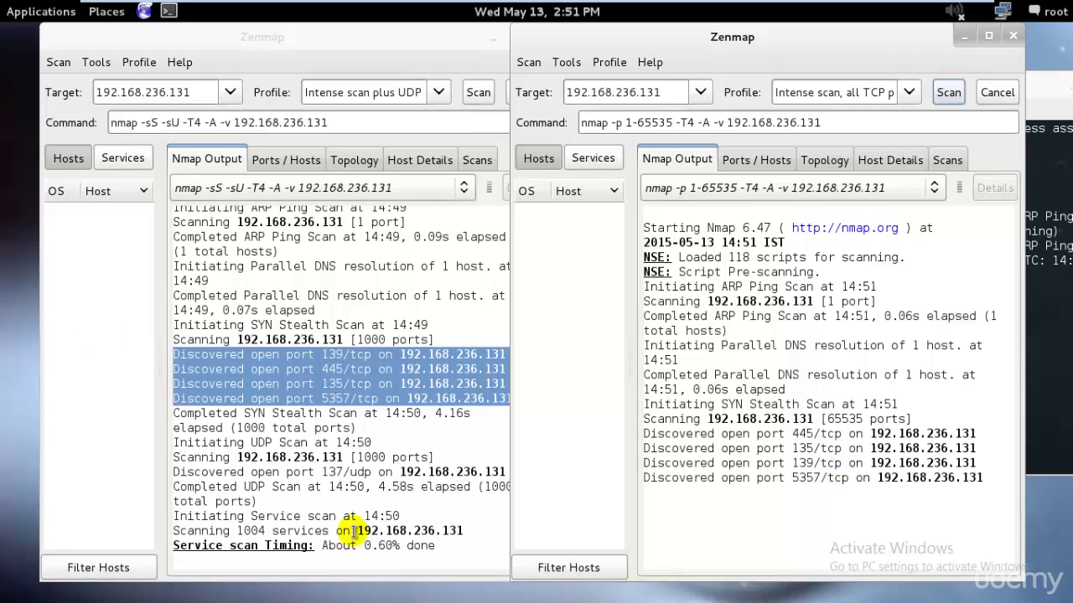
Step: Compare the progress of the UDP scan and the all TCP ports scan in the two Zenmap outputs
left_click(450, 544)
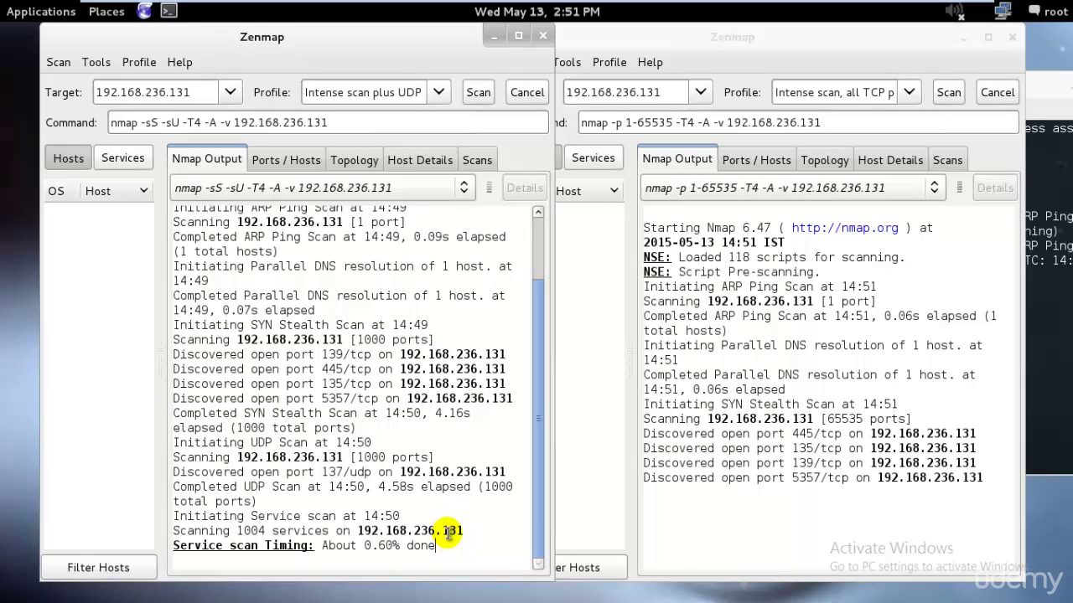
left_click_drag(462, 531, 149, 458)
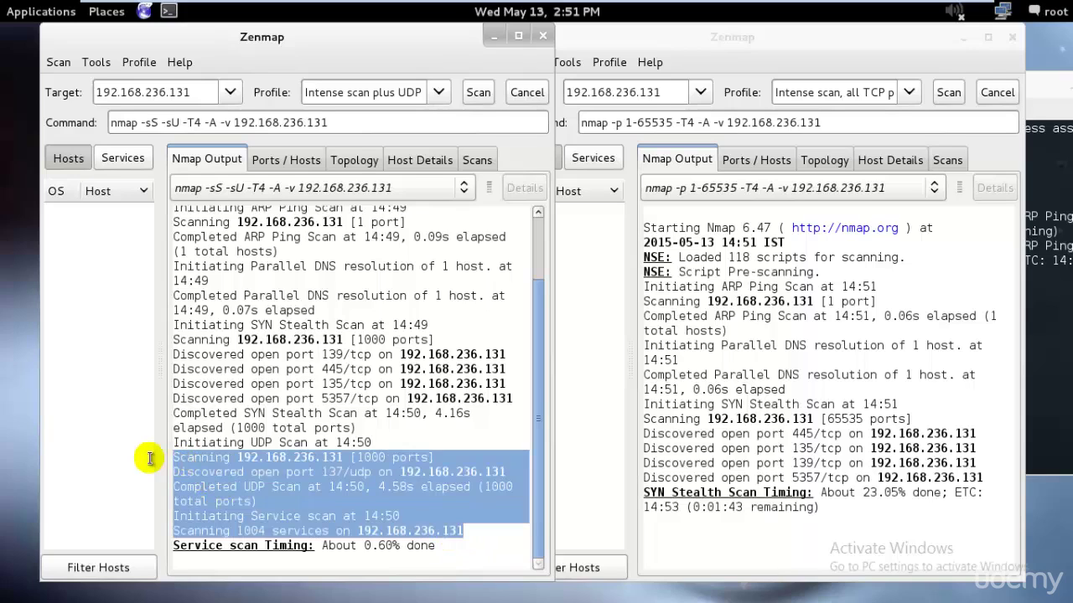
left_click(850, 524)
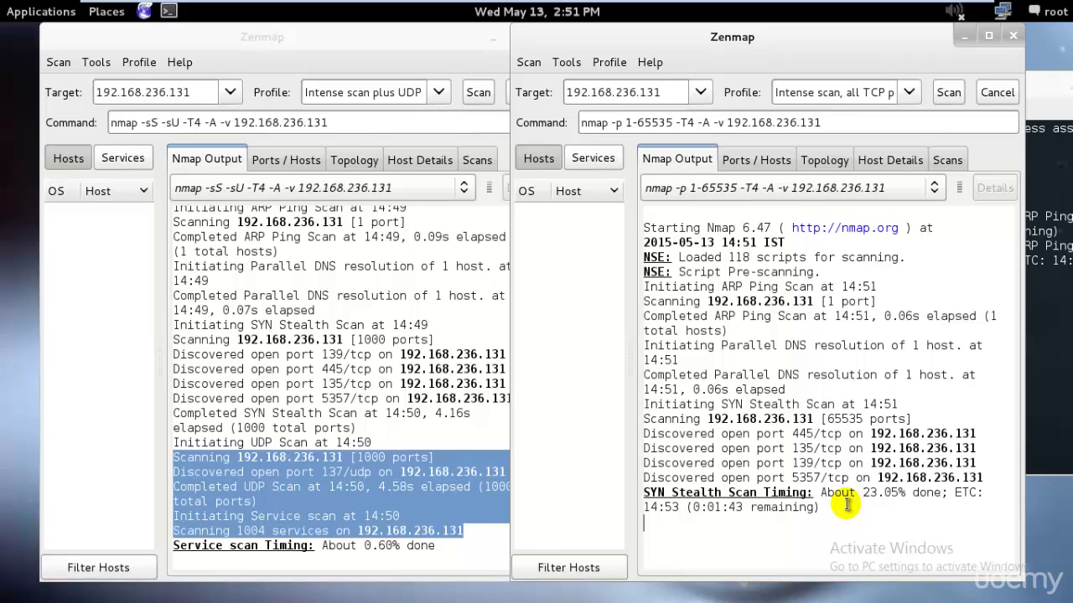
left_click(463, 545)
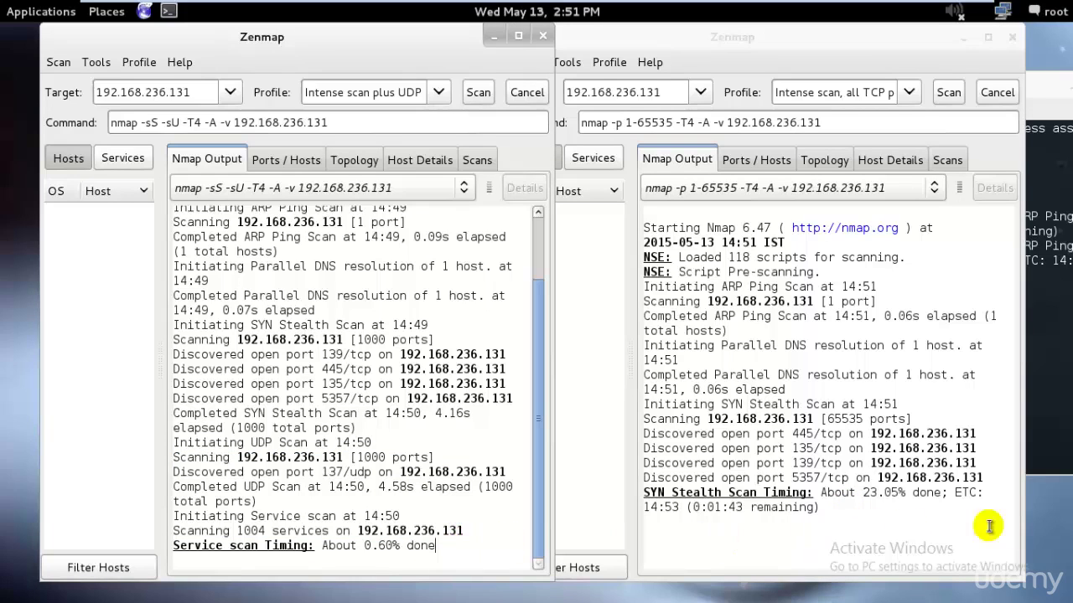
left_click(857, 523)
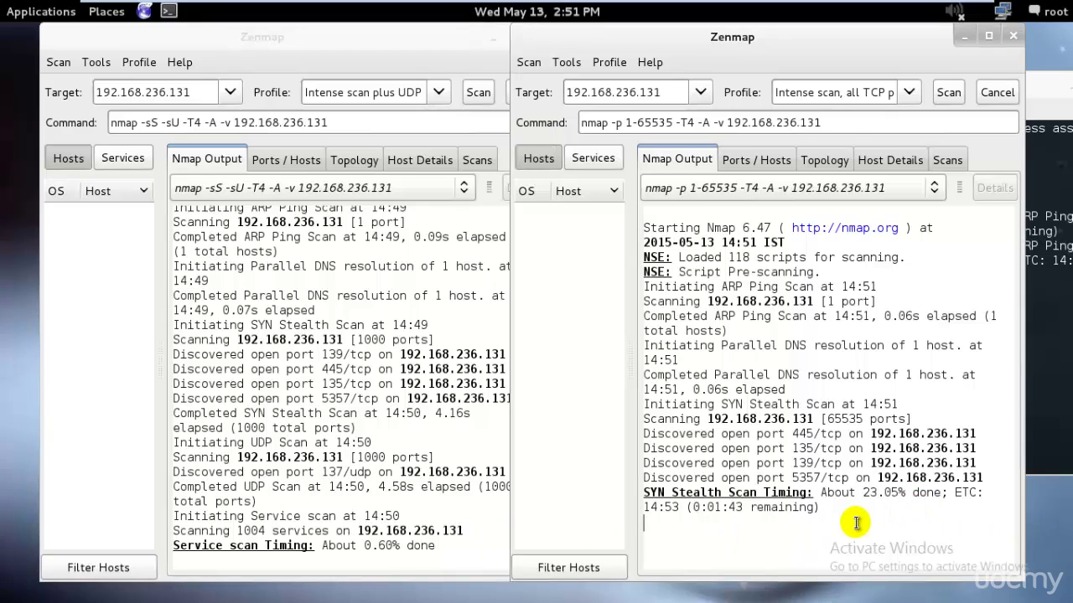
left_click(503, 532)
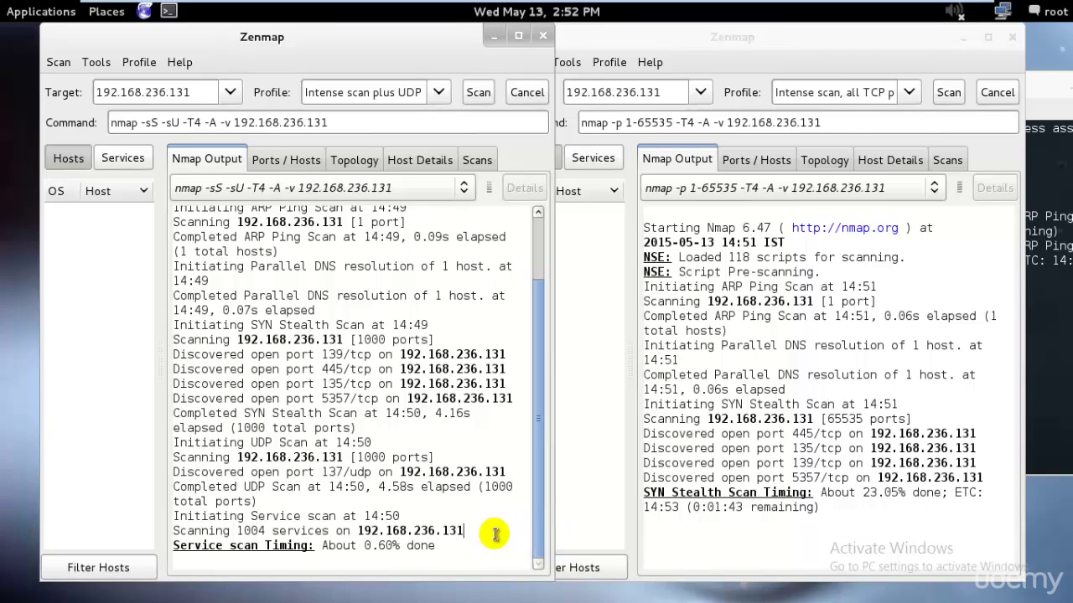
left_click(926, 537)
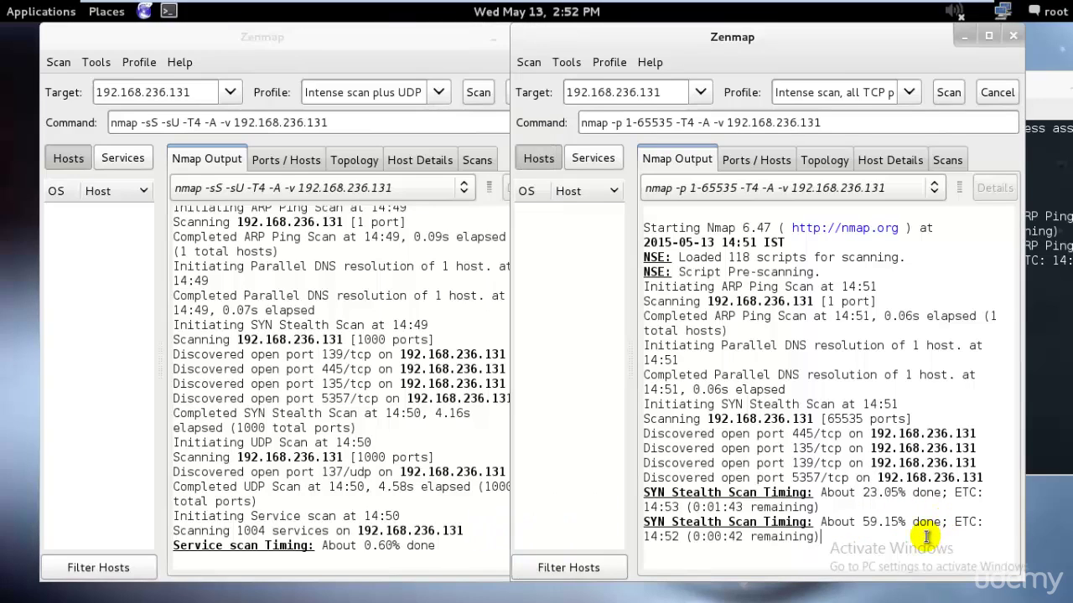
Step: Rearrange the two Zenmap windows so both running scans are in view with the UDP scan beside the TCP scan
left_click_drag(710, 31, 512, 39)
left_click(996, 84)
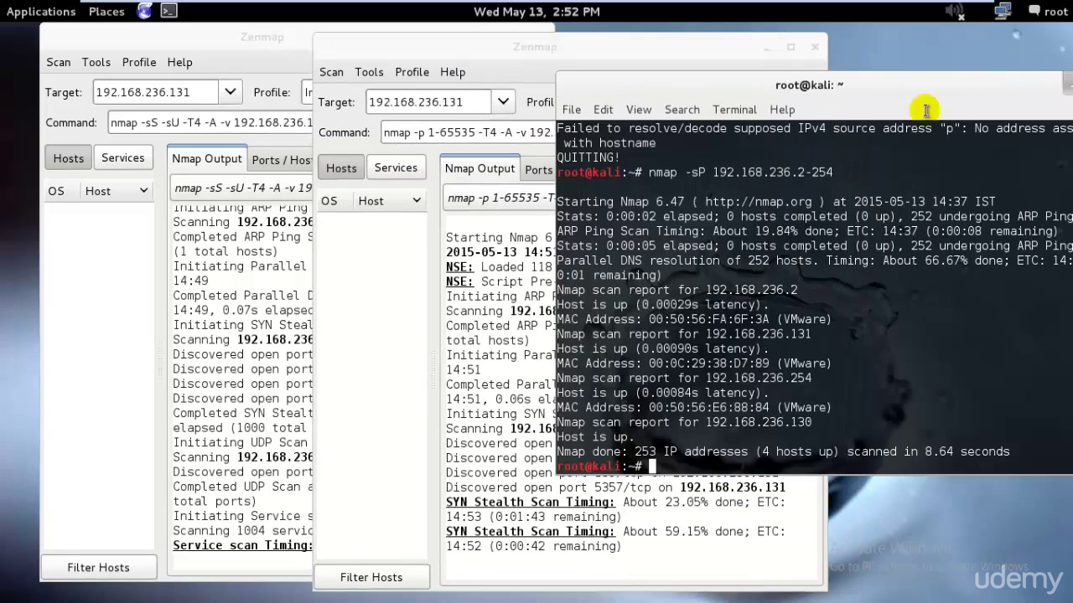
left_click(280, 370)
left_click(718, 502)
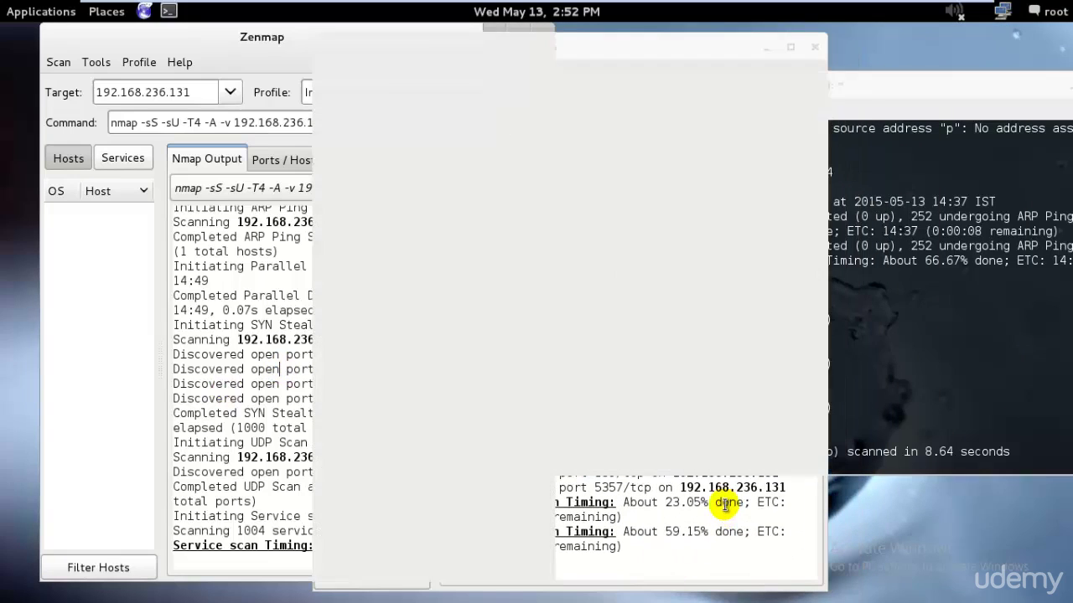
left_click_drag(207, 37, 189, 36)
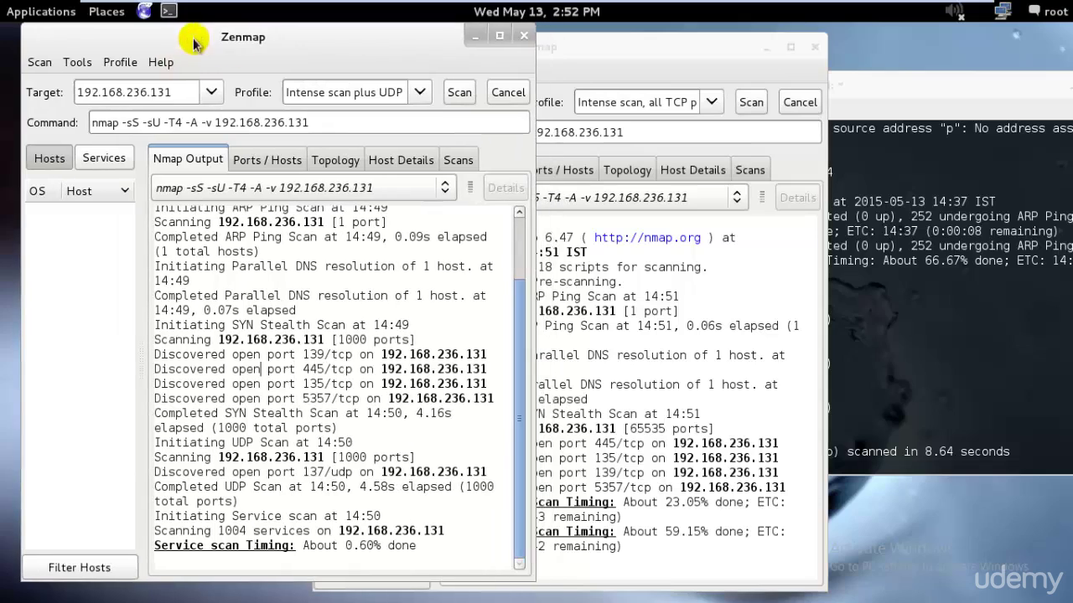
left_click_drag(612, 51, 685, 41)
Step: Look through the available scan profiles in the all TCP ports window and return to the UDP scan's output
left_click(784, 93)
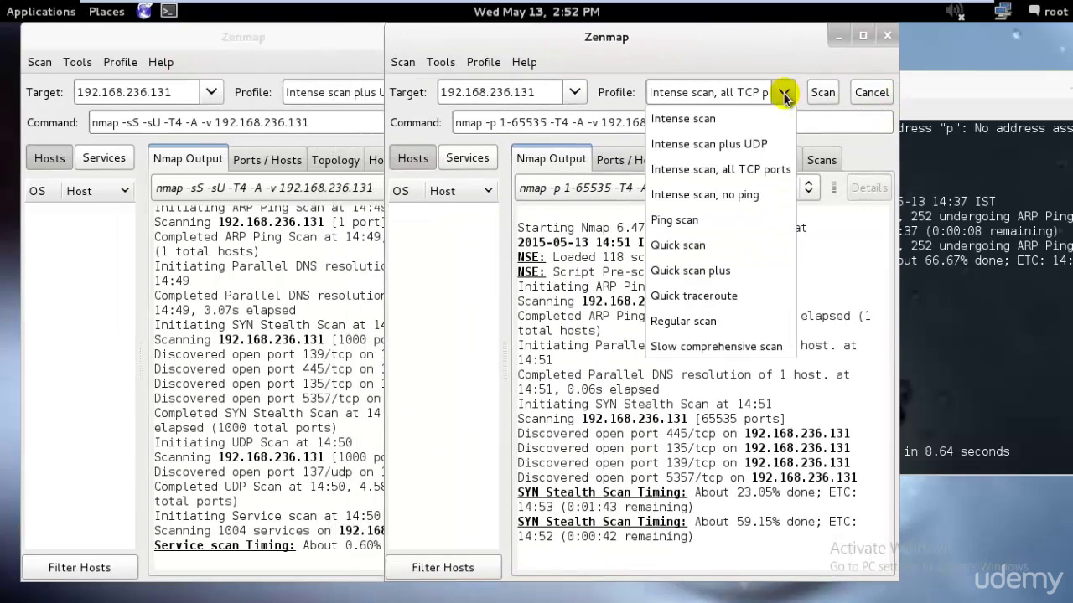
left_click(270, 365)
left_click(267, 369)
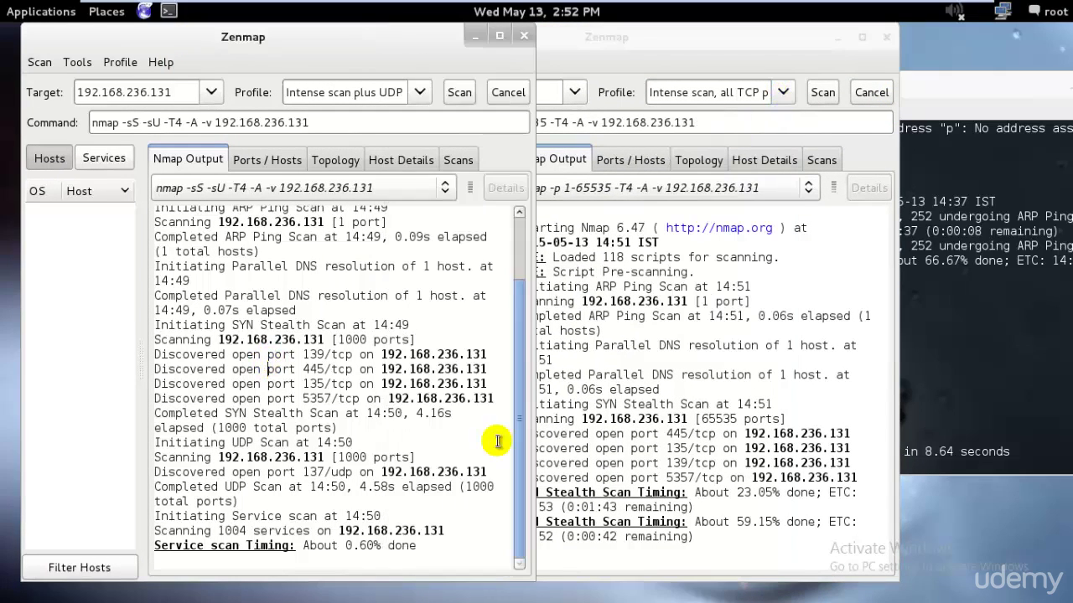
Step: Check the service scan progress of the UDP scan against the all TCP ports scan, and look through the available profiles
left_click(782, 99)
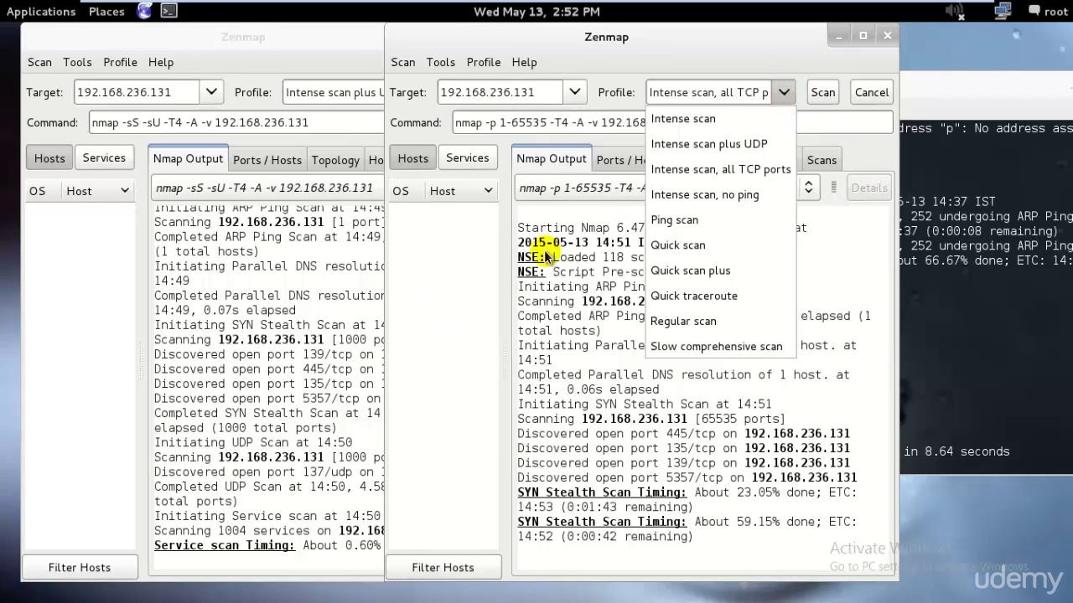
left_click(239, 377)
left_click(292, 240)
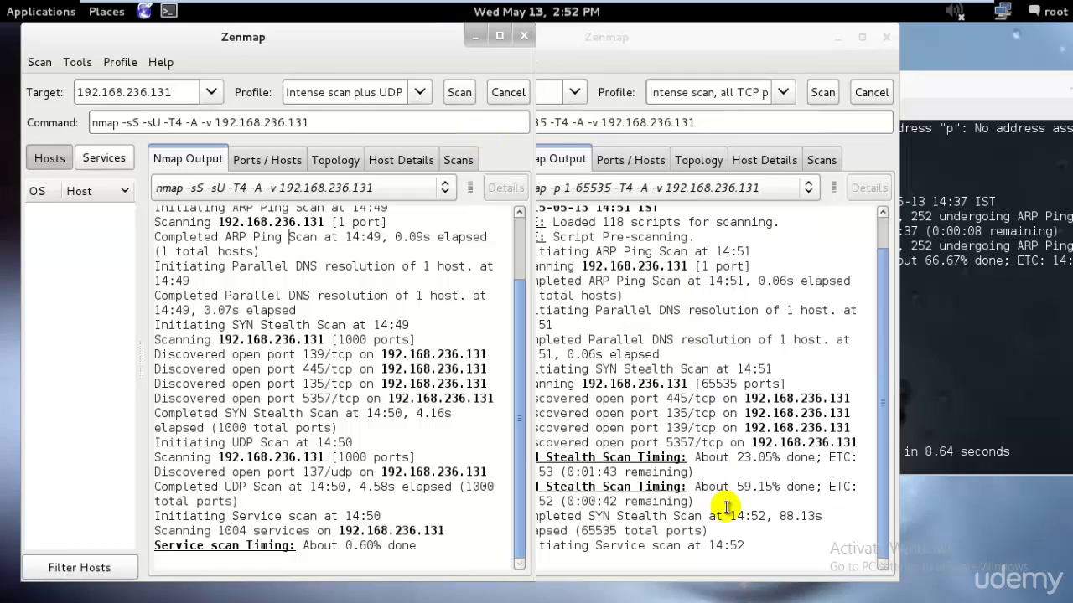
left_click(847, 545)
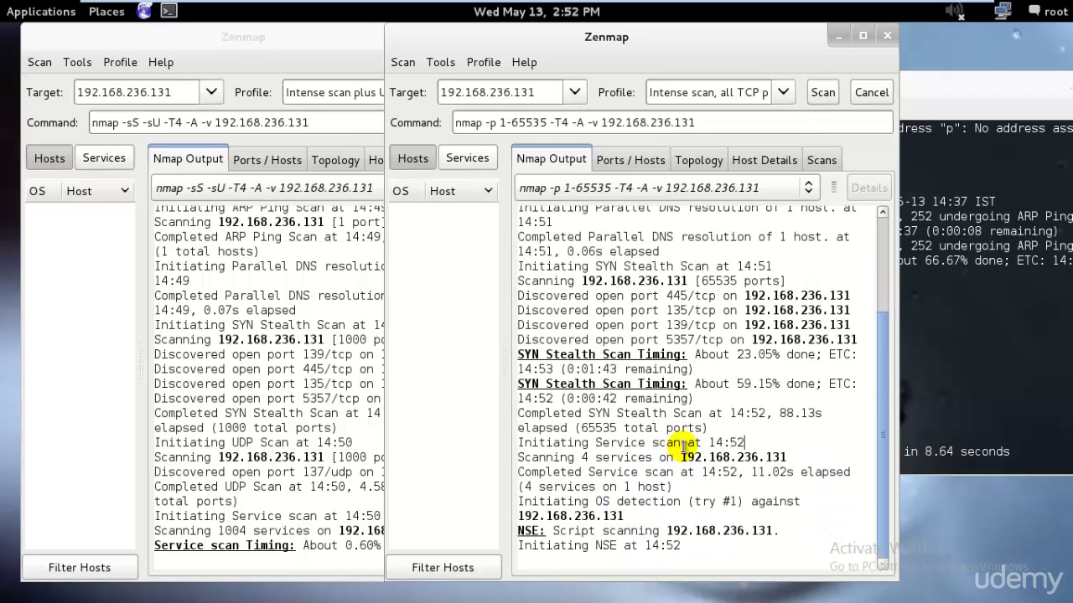
left_click(282, 483)
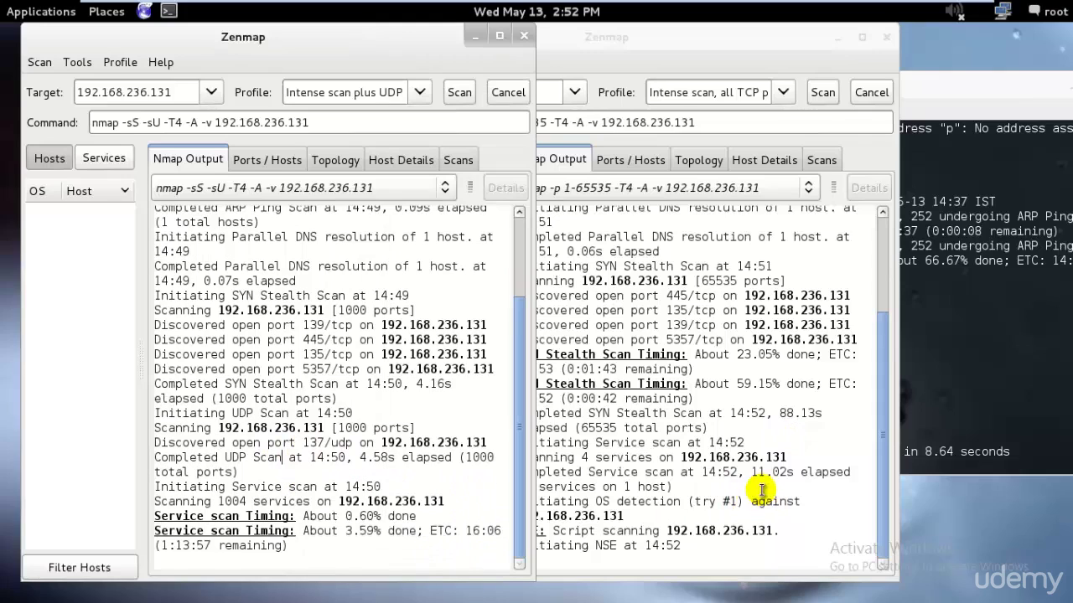
left_click_drag(353, 531, 374, 540)
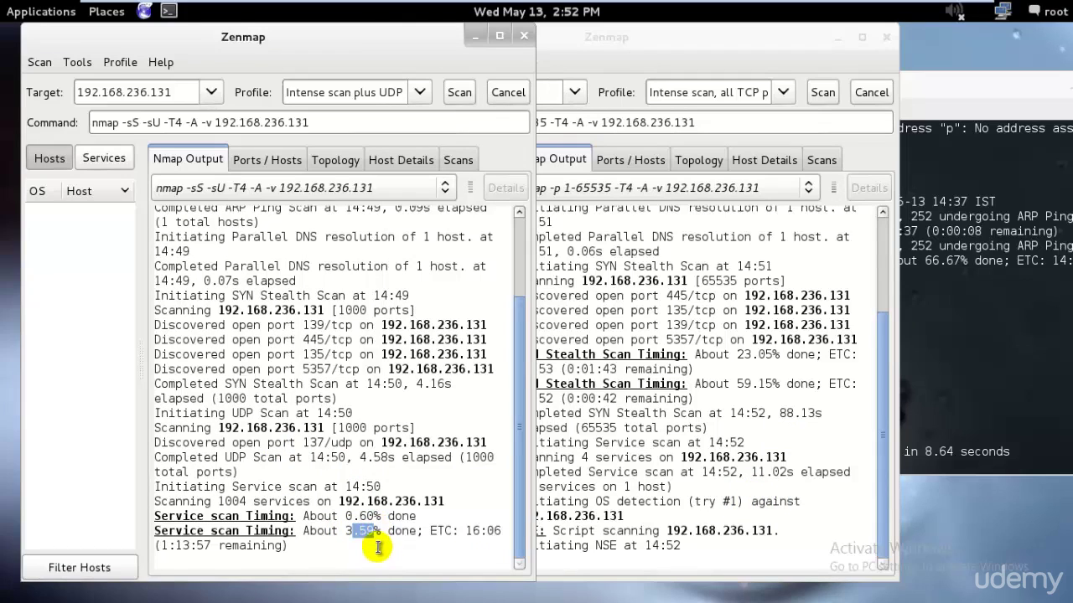
left_click(791, 510)
left_click(282, 442)
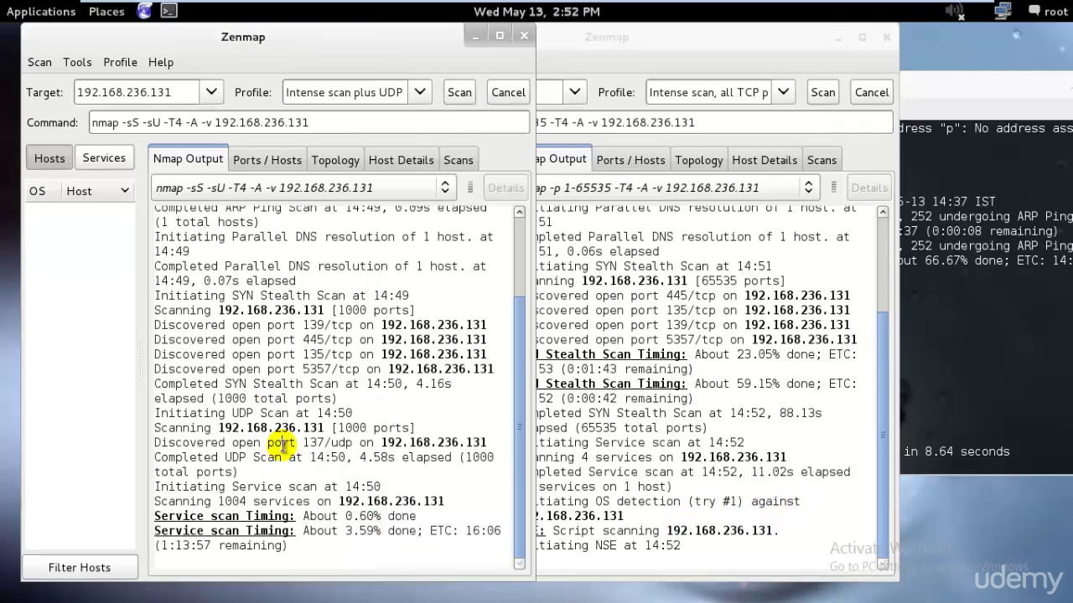
Step: Cancel the running UDP scan and run a Ping scan of 192.168.236.131 in its place, highlighting the final summary
left_click(507, 99)
left_click(422, 92)
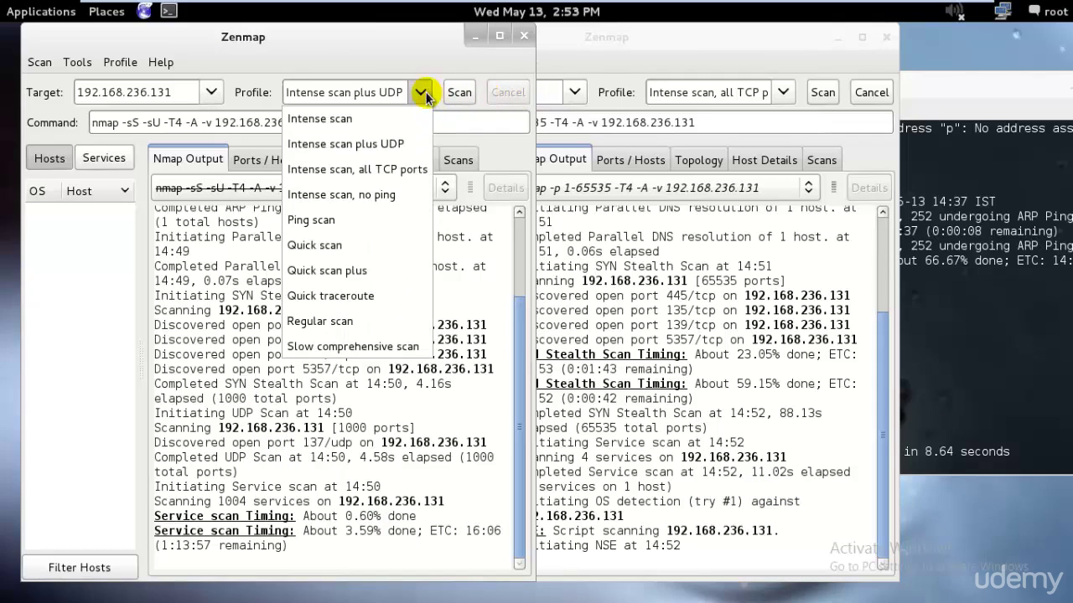
left_click(399, 152)
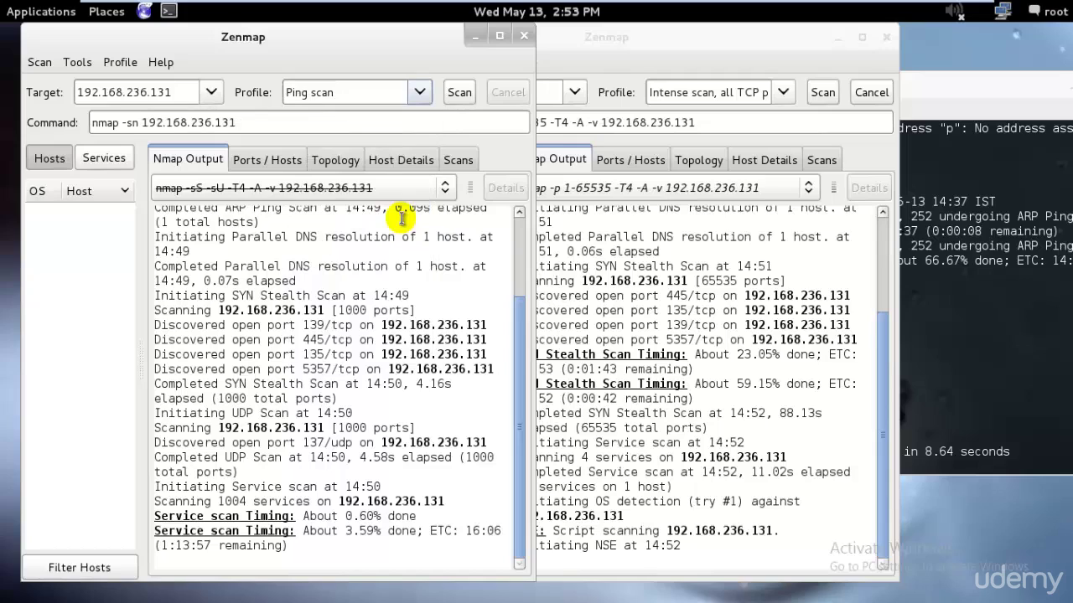
left_click(467, 83)
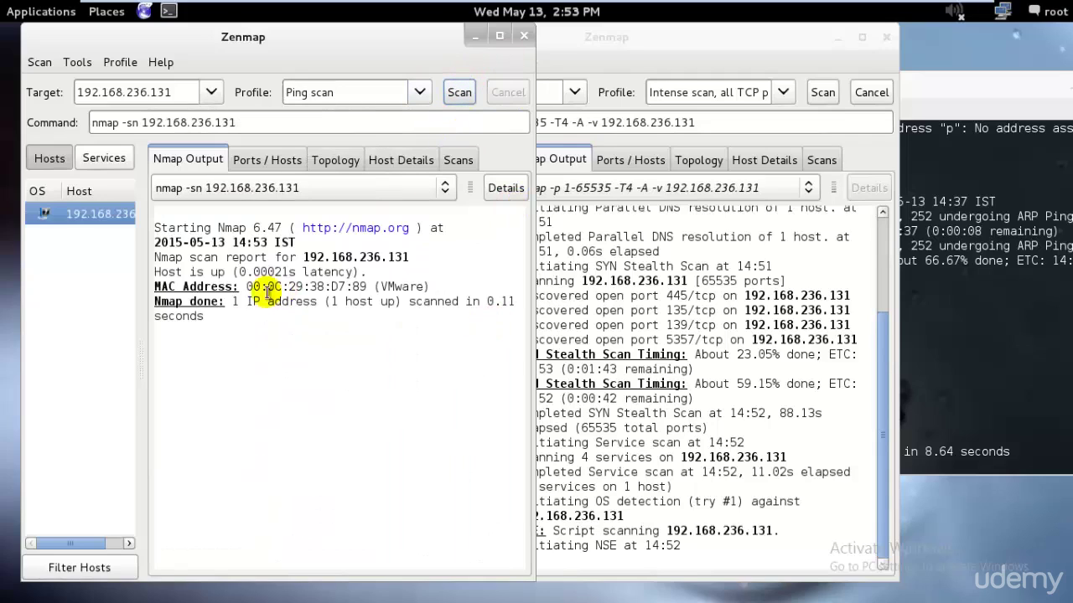
left_click_drag(236, 304, 437, 302)
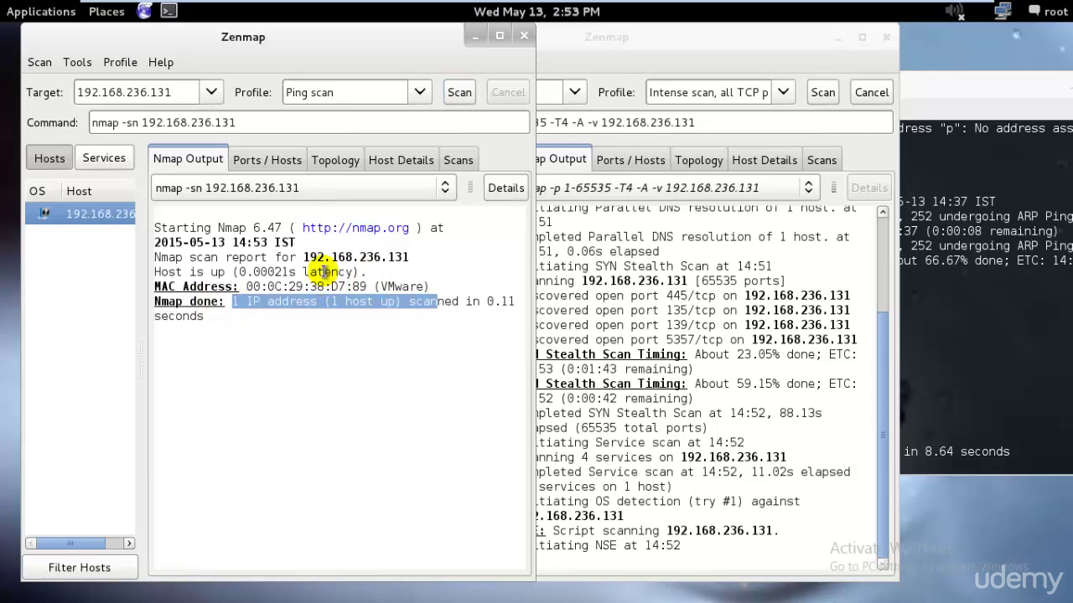
Step: Change the scan option in the ping scan's command to -sP, following the earlier nmap command in the terminal
left_click(1038, 244)
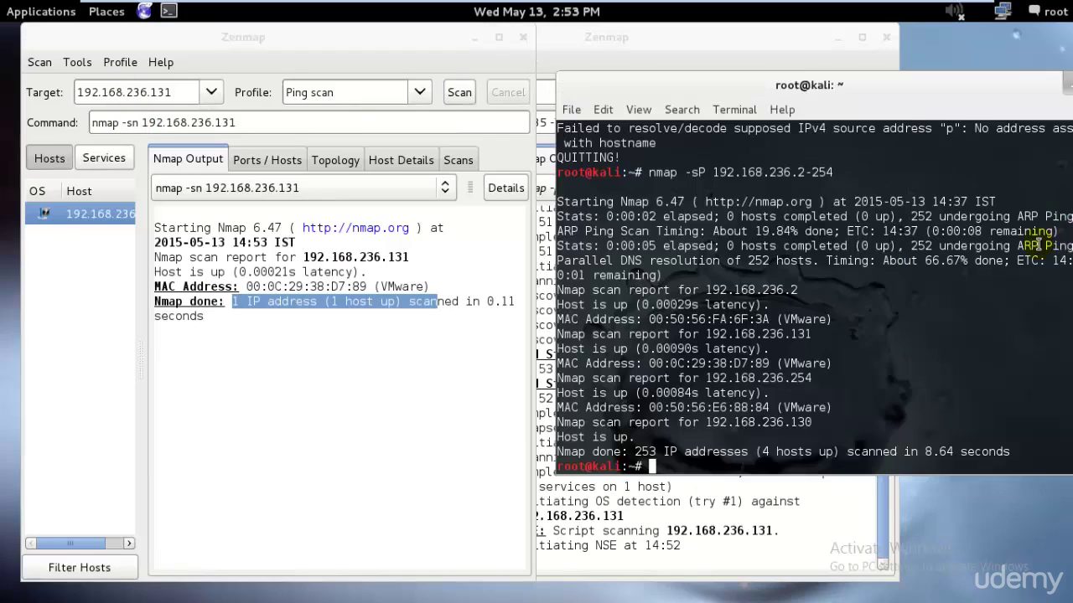
left_click(140, 122)
key("BackSpace")
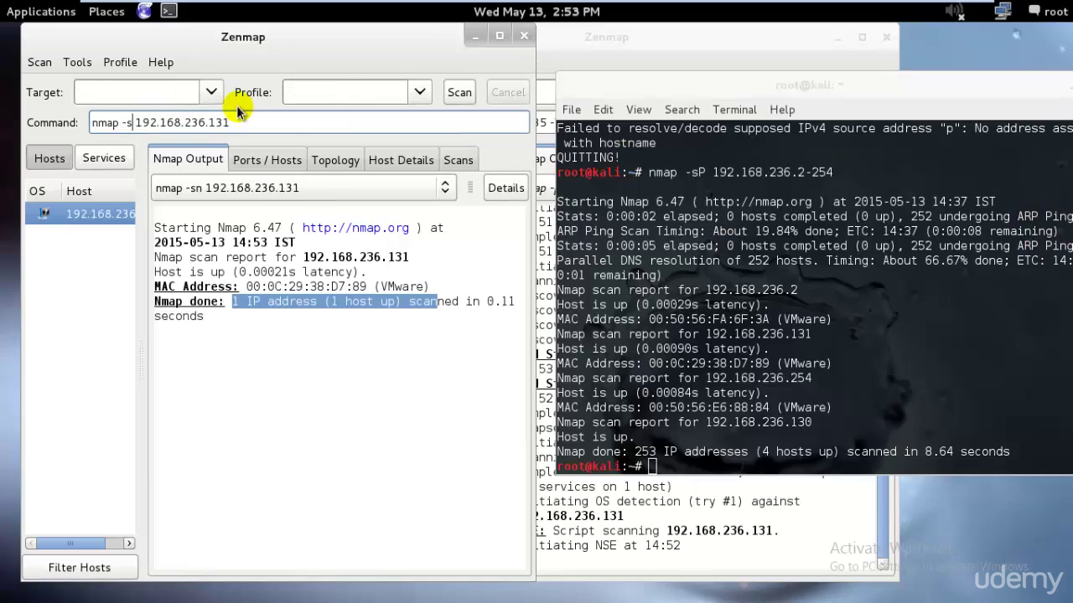
type("P")
Step: Change the command's target to the range 192.168.236.2-254 and run the ping sweep
key("Right")
key("Right")
key("Right")
key("Right")
key("Right")
key("Right")
key("Right")
key("Right")
key("Right")
key("Right")
key("Right")
key("Right")
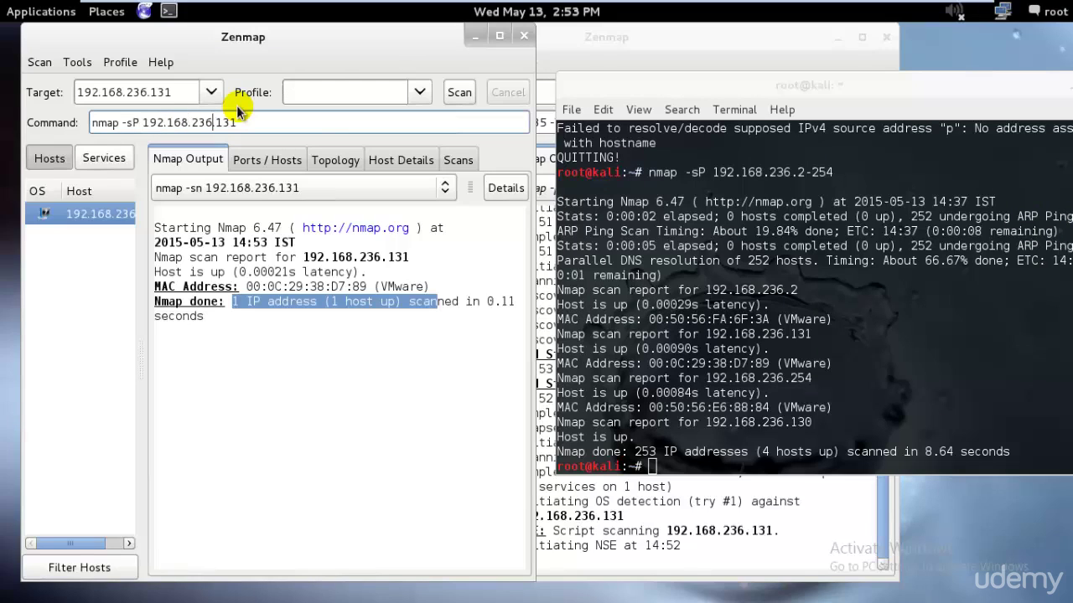
key("BackSpace")
key("BackSpace")
key("BackSpace")
type("2-254")
key("Return")
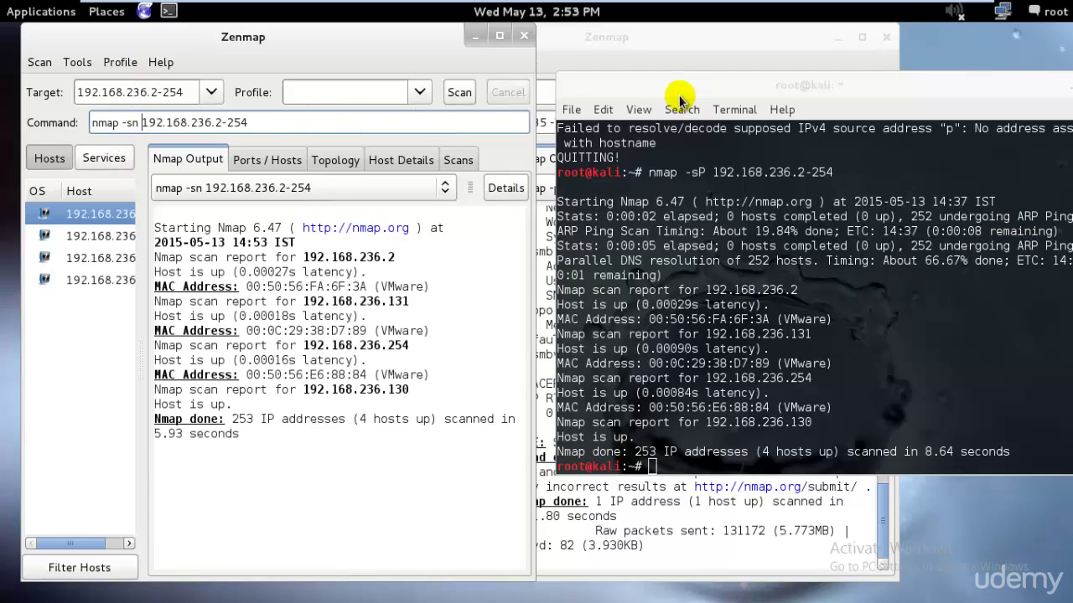
Step: Compare the hosts reported by the Zenmap ping sweep with those from the terminal's nmap -sP scan
left_click(139, 123)
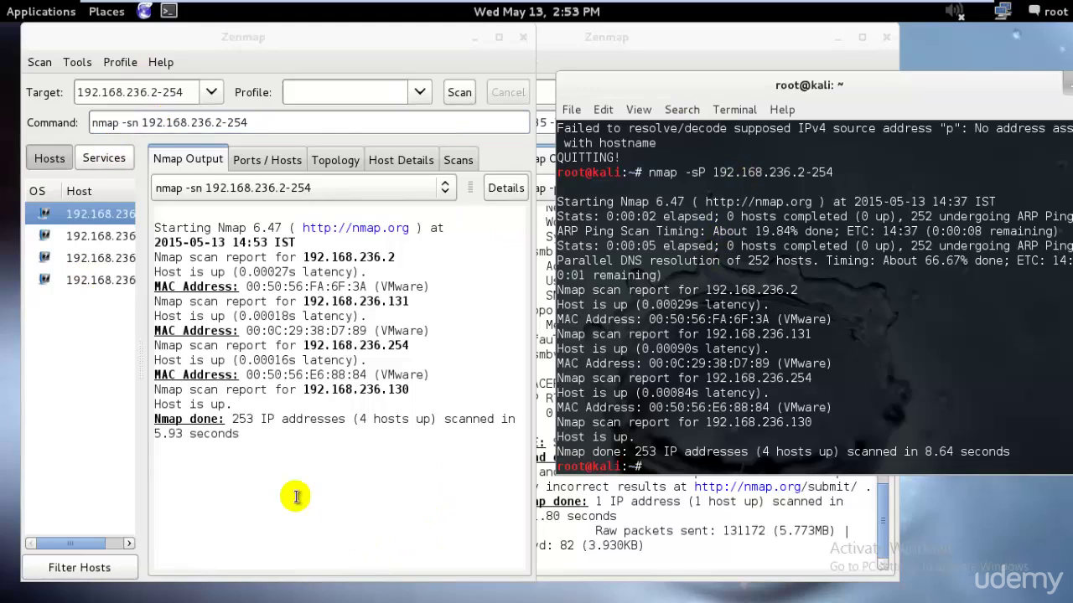
left_click_drag(296, 433, 113, 282)
left_click(386, 479)
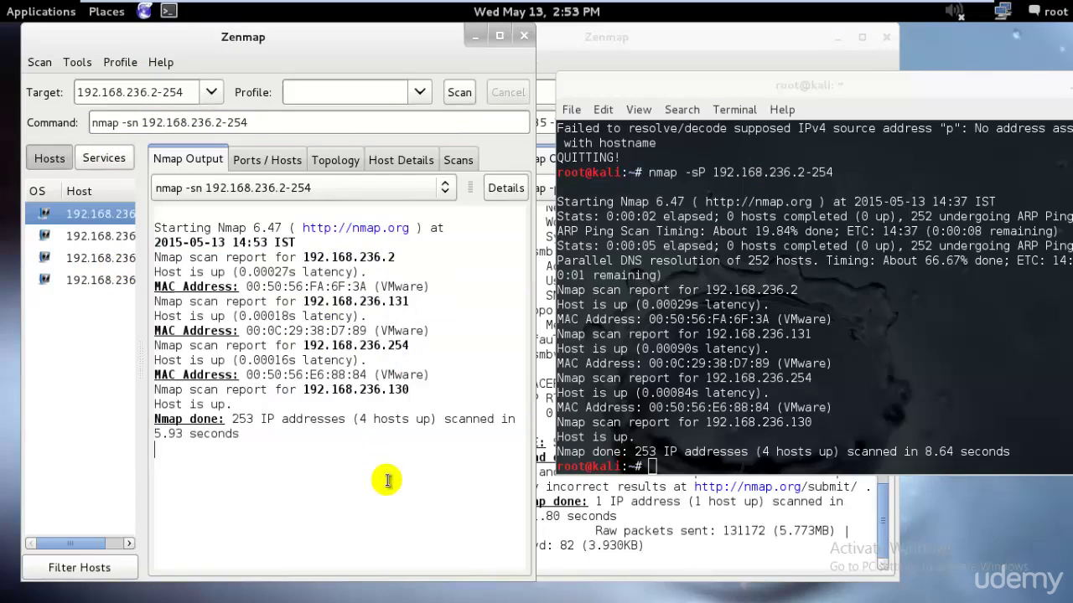
Step: Examine the open port table and the OS scan warning in the finished all TCP ports scan of 192.168.236.131
left_click(687, 533)
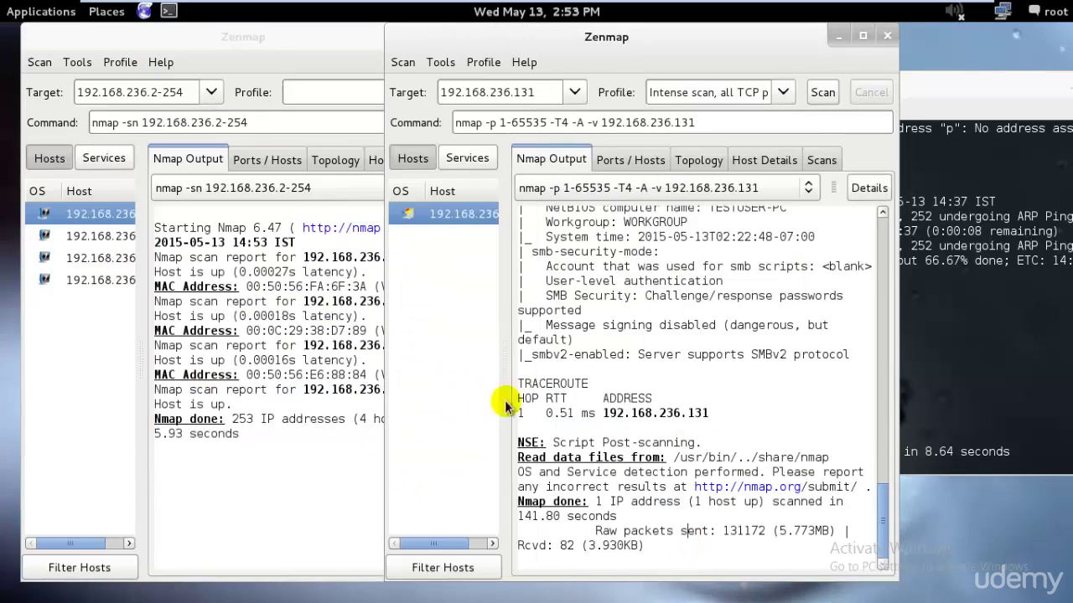
scroll(793, 425, "up", 5)
scroll(793, 425, "up", 6)
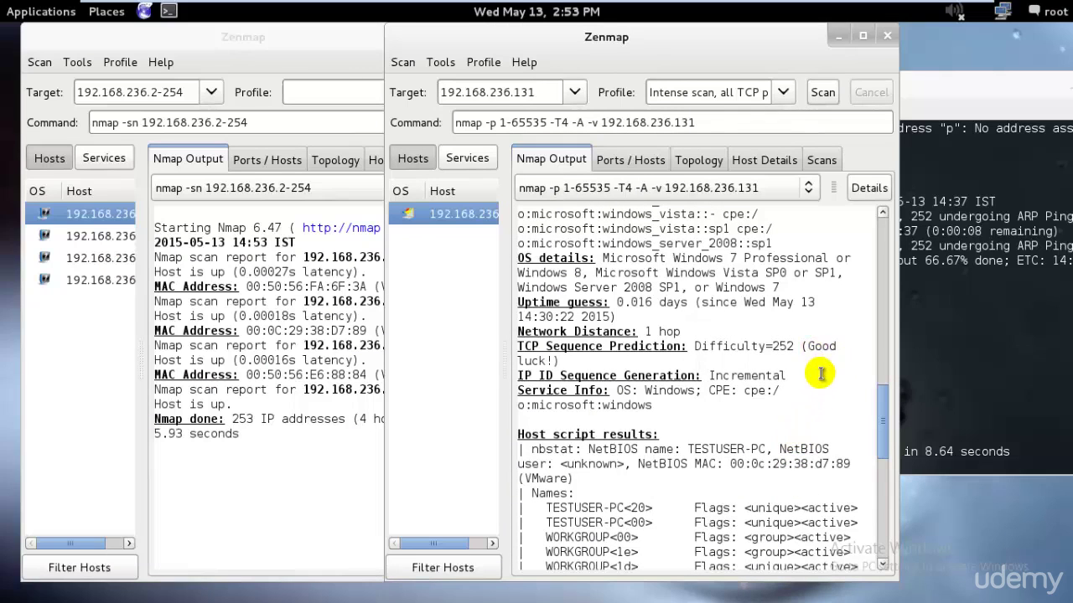
scroll(824, 377, "up", 3)
scroll(720, 348, "up", 4)
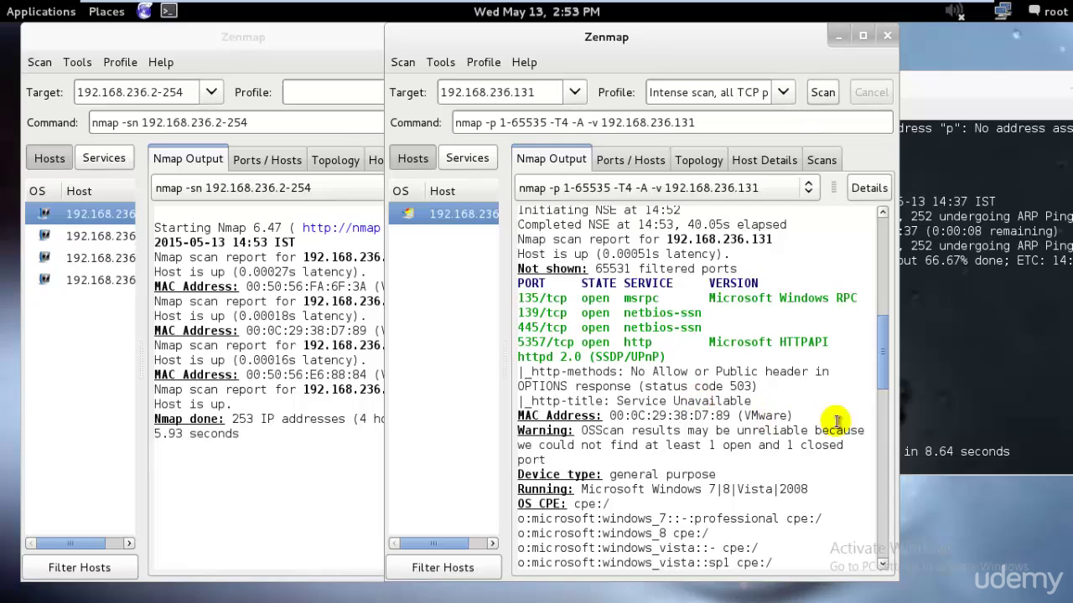
left_click_drag(581, 430, 847, 442)
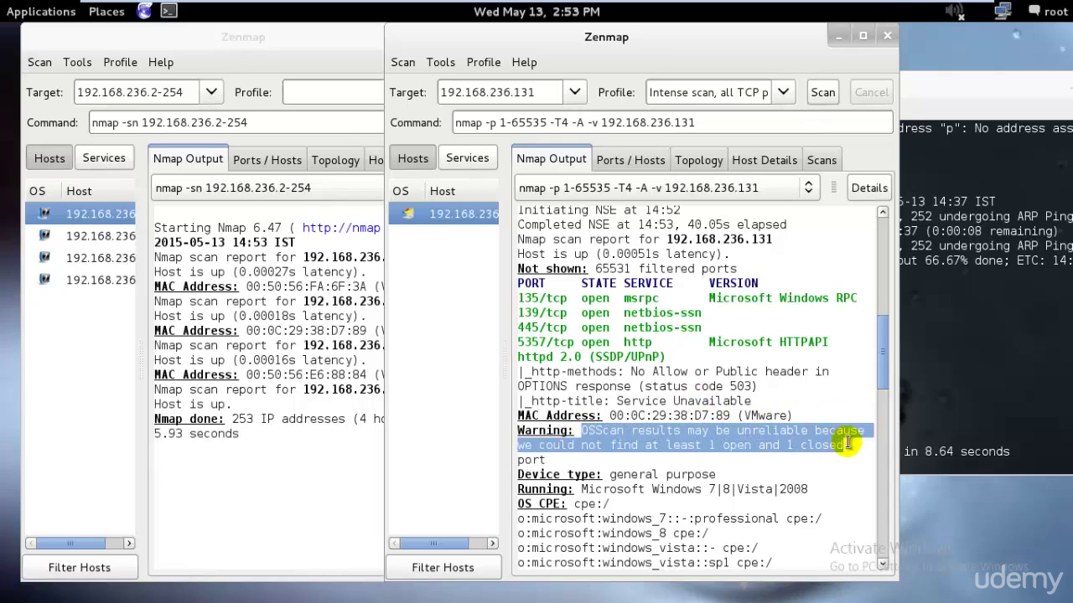
left_click(634, 445)
scroll(838, 426, "down", 1)
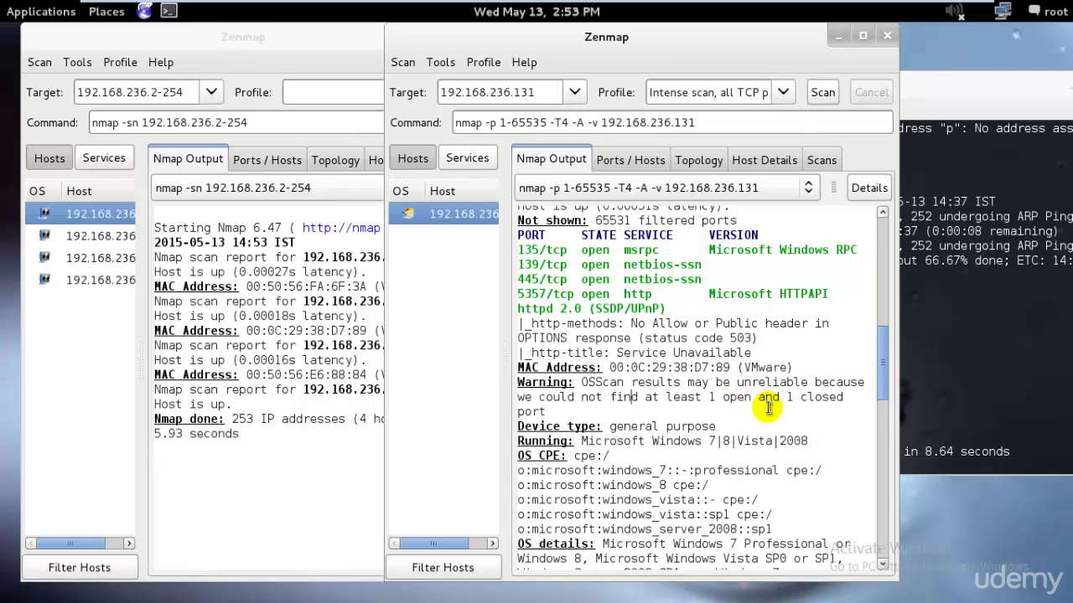
Step: Examine the OS CPE entries, OS details and IP ID sequence generation in the all TCP ports output
scroll(754, 406, "down", 3)
left_click_drag(809, 392, 445, 330)
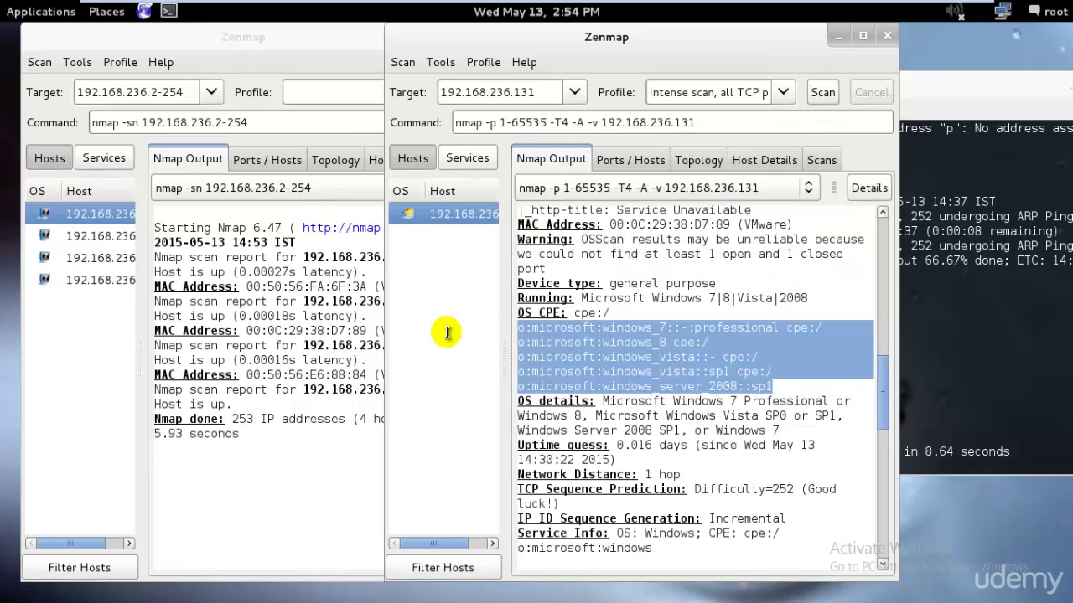
scroll(641, 361, "down", 1)
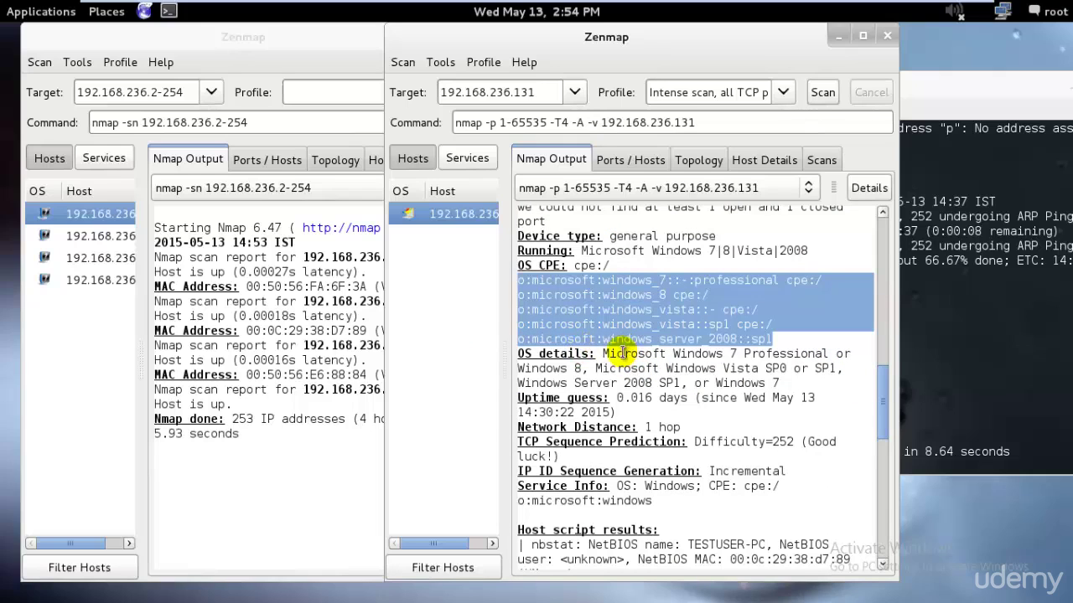
left_click_drag(601, 354, 814, 383)
scroll(813, 383, "down", 2)
scroll(814, 383, "down", 1)
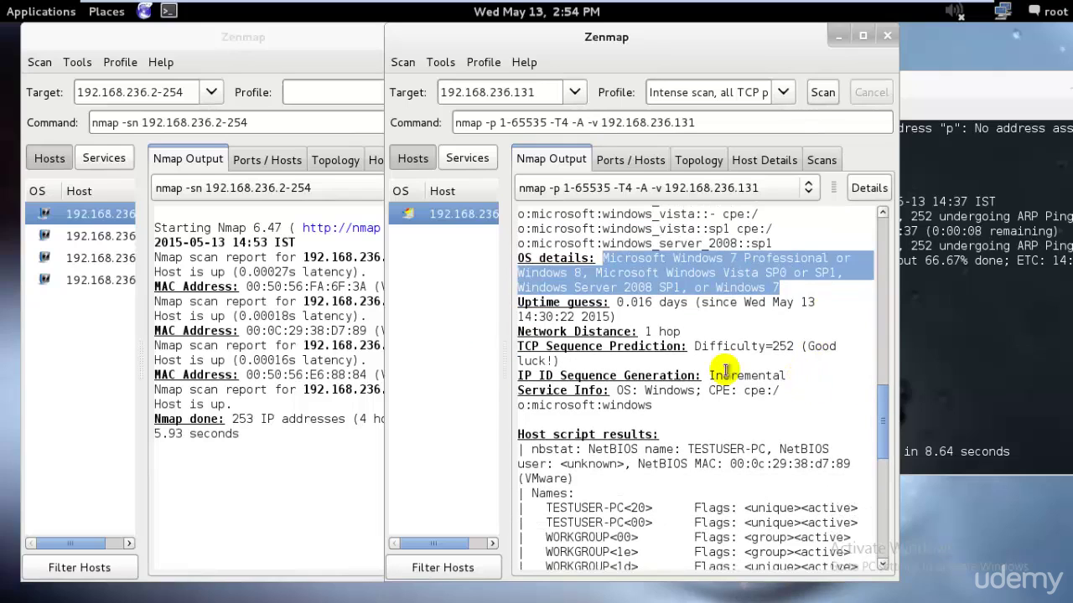
scroll(827, 368, "down", 1)
left_click_drag(702, 328, 787, 328)
left_click(806, 374)
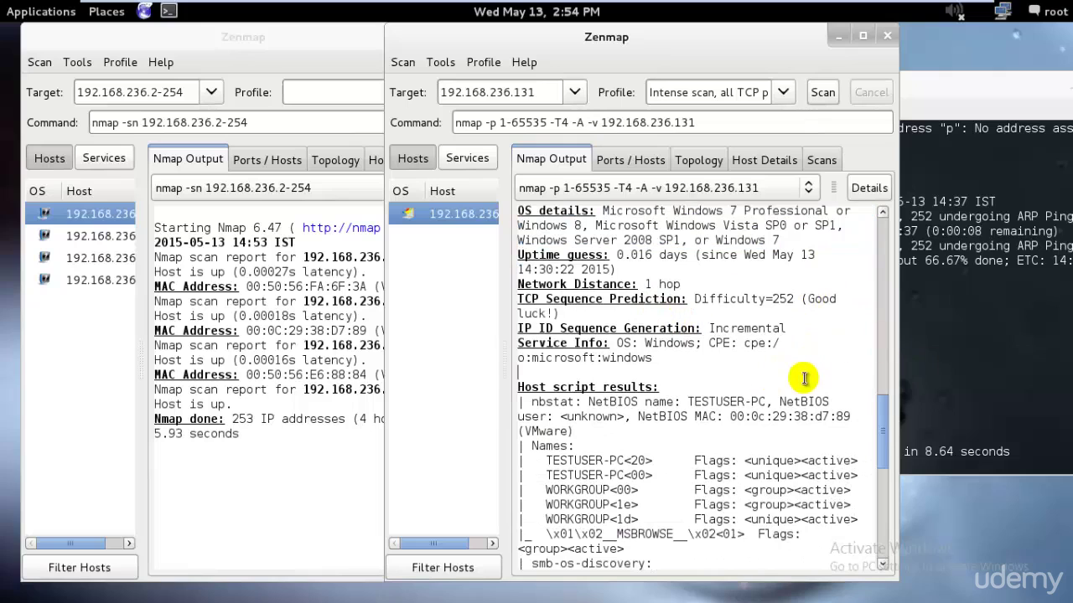
scroll(754, 375, "down", 2)
scroll(752, 374, "up", 4)
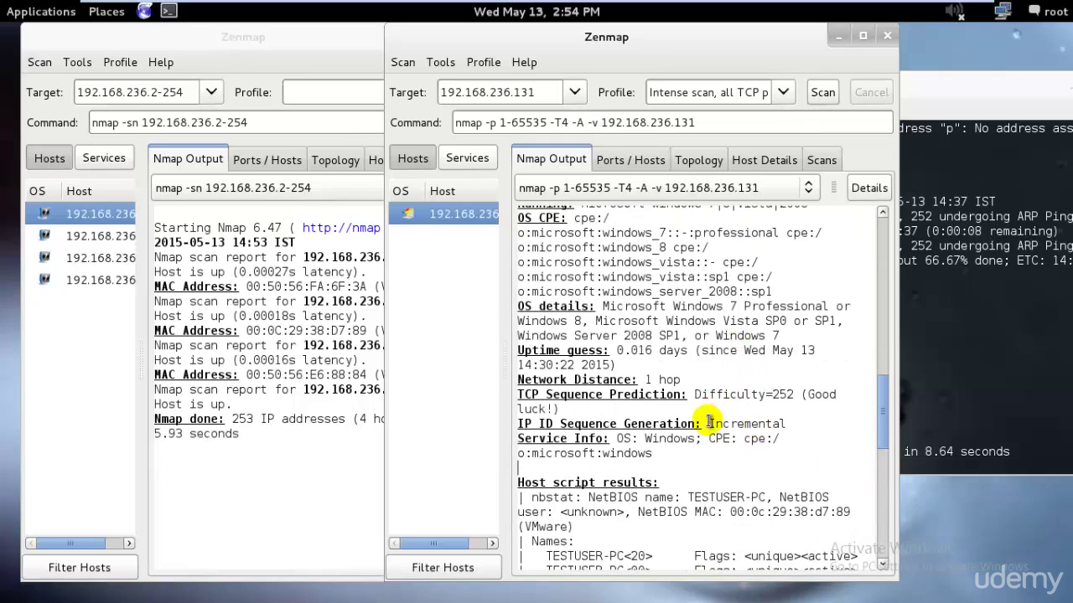
Step: Revisit the terminal and Zenmap ping sweep outputs, and review the NetBIOS names in the all TCP ports scan's host script results
left_click(968, 352)
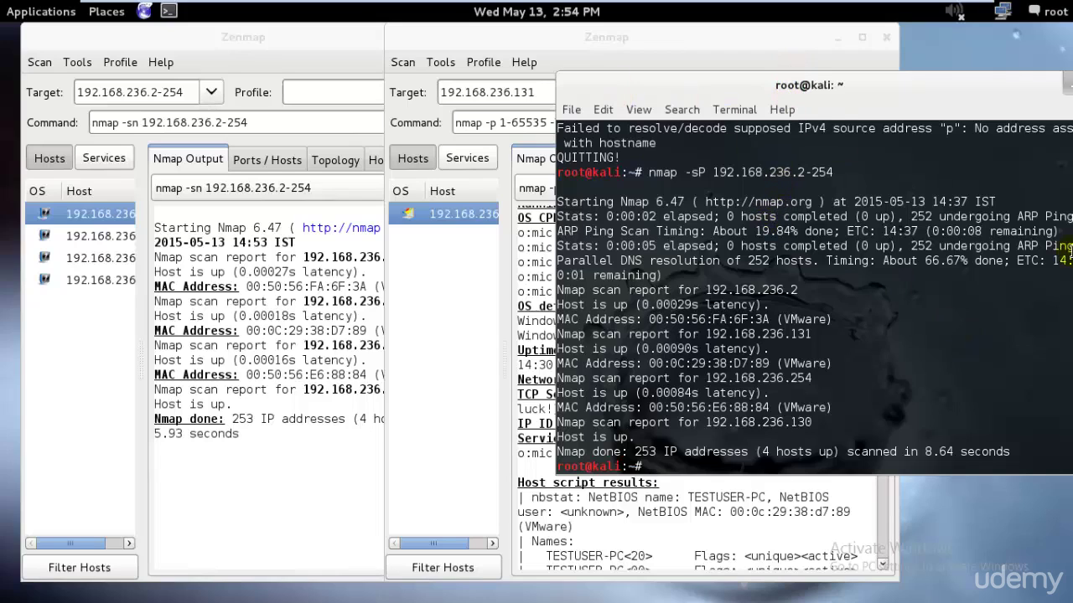
left_click(307, 446)
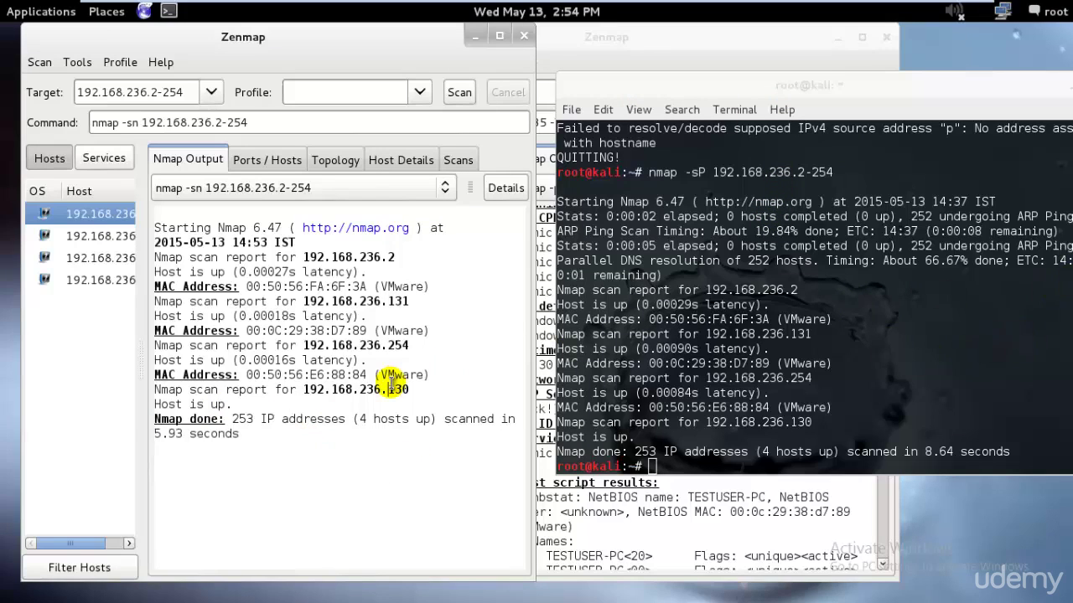
left_click(754, 514)
scroll(744, 503, "down", 3)
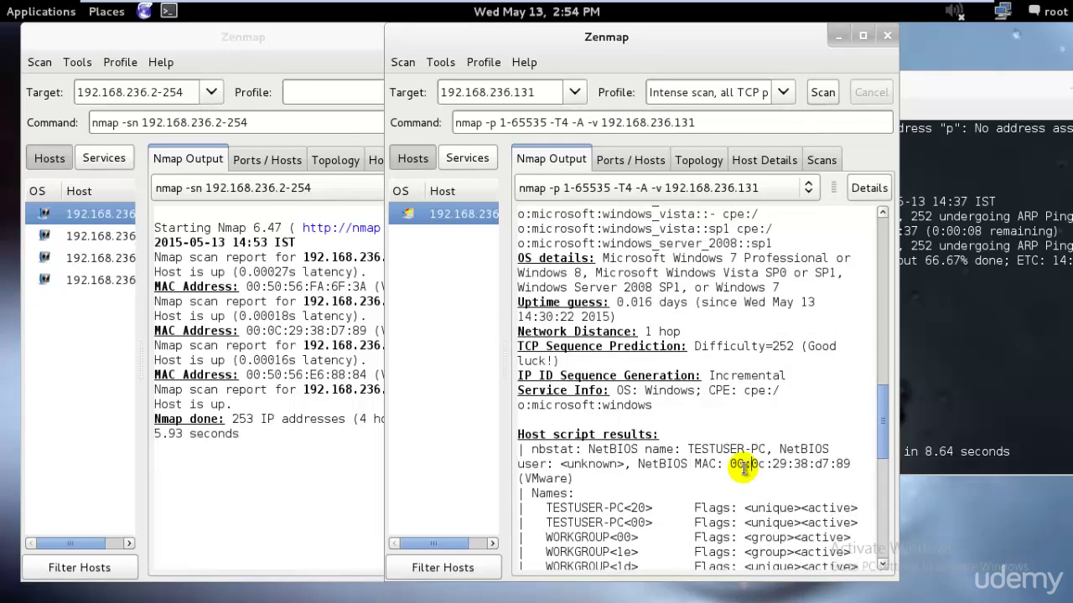
scroll(744, 466, "down", 2)
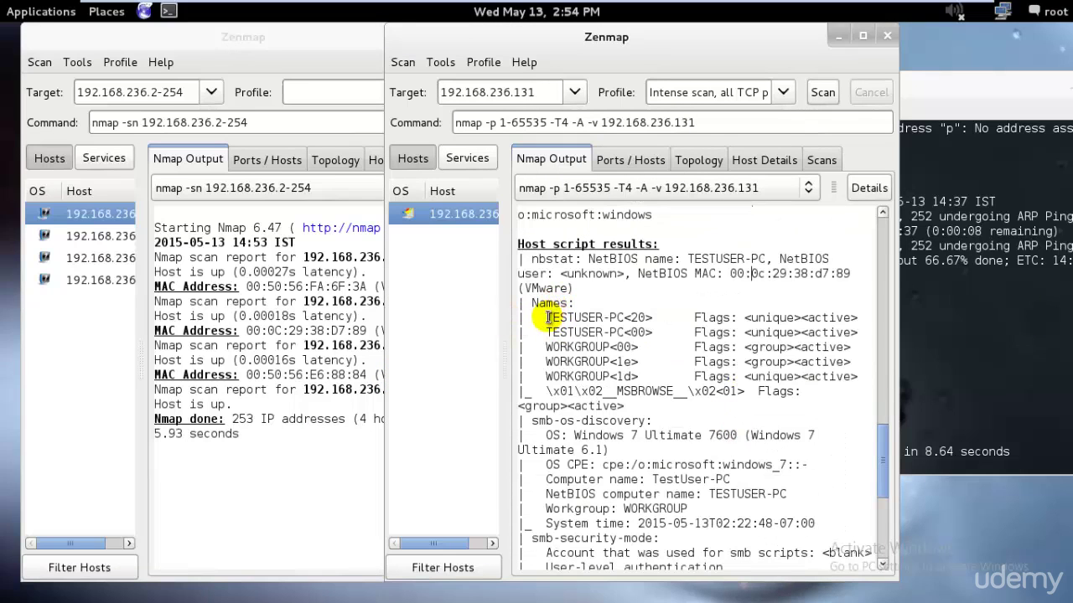
left_click_drag(546, 318, 854, 376)
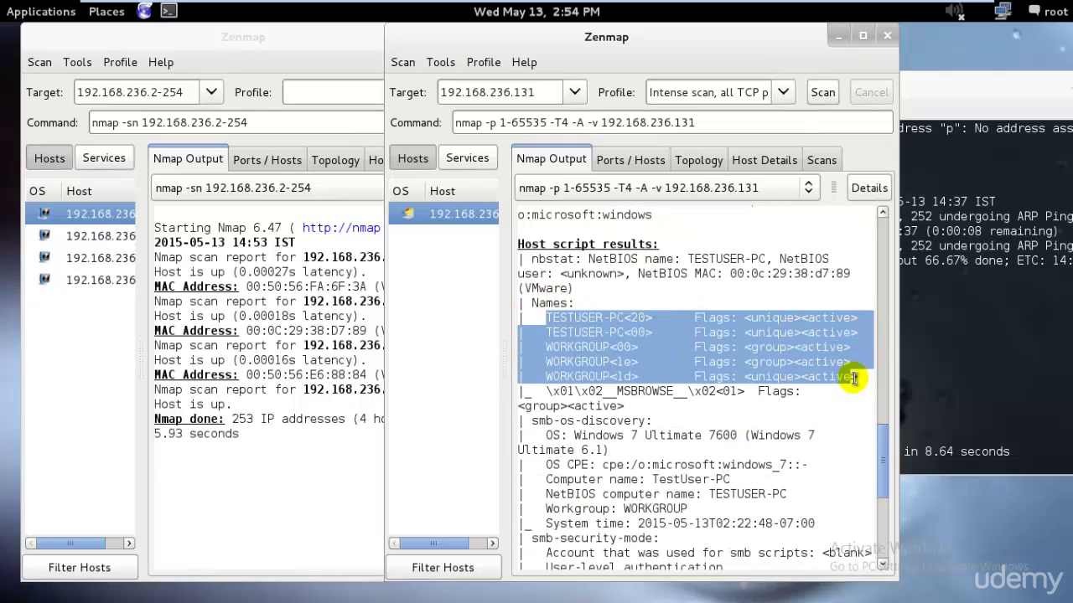
Step: Read the computer name, workgroup, SMB security mode and traceroute details down to the end of the all TCP ports output
scroll(628, 410, "down", 1)
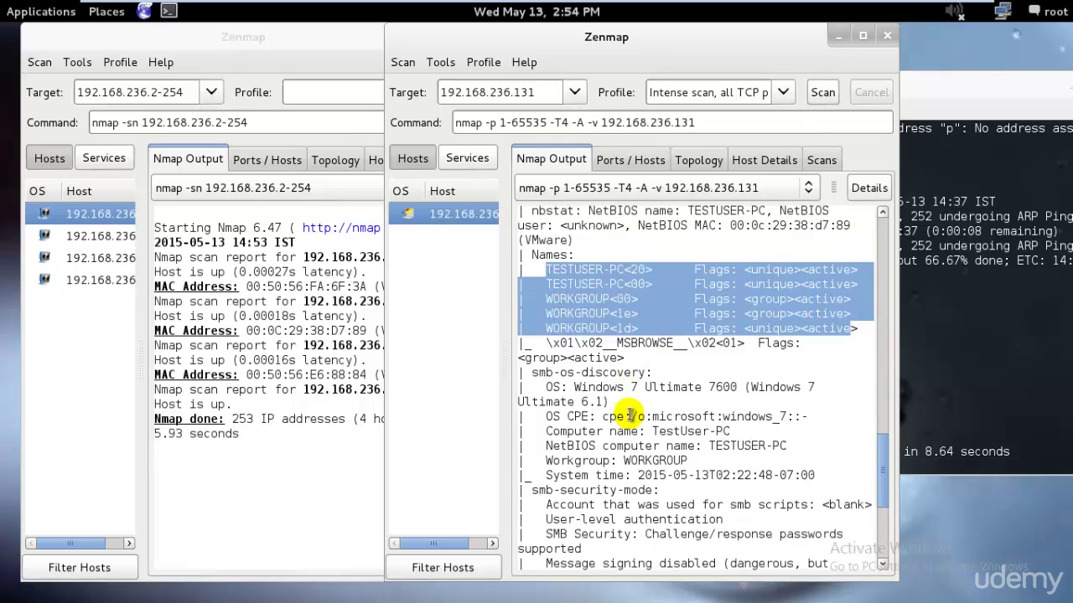
scroll(629, 415, "down", 2)
left_click_drag(545, 336, 730, 336)
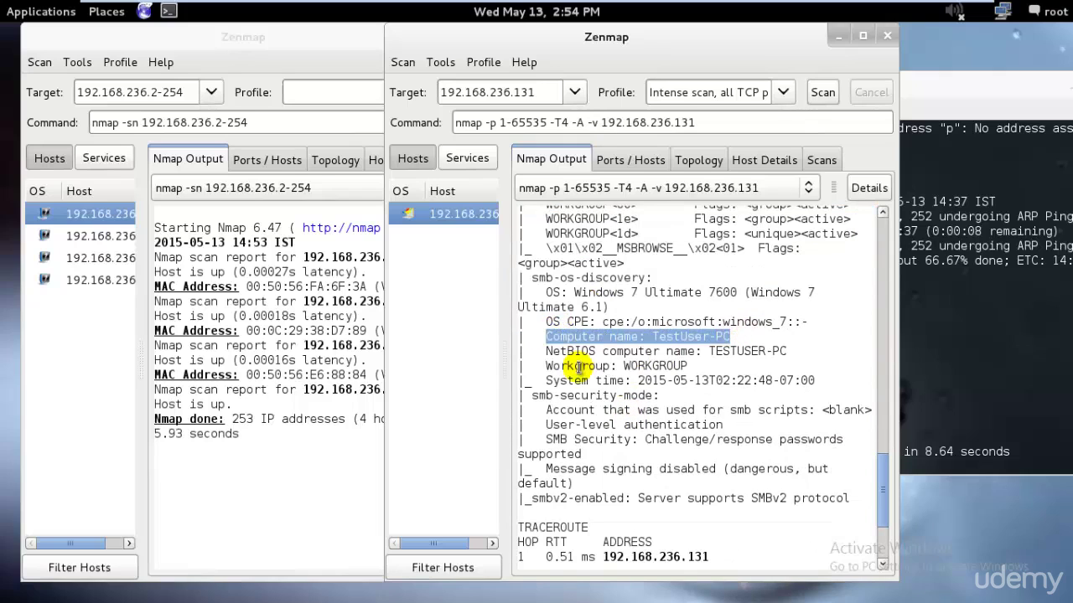
scroll(564, 429, "down", 1)
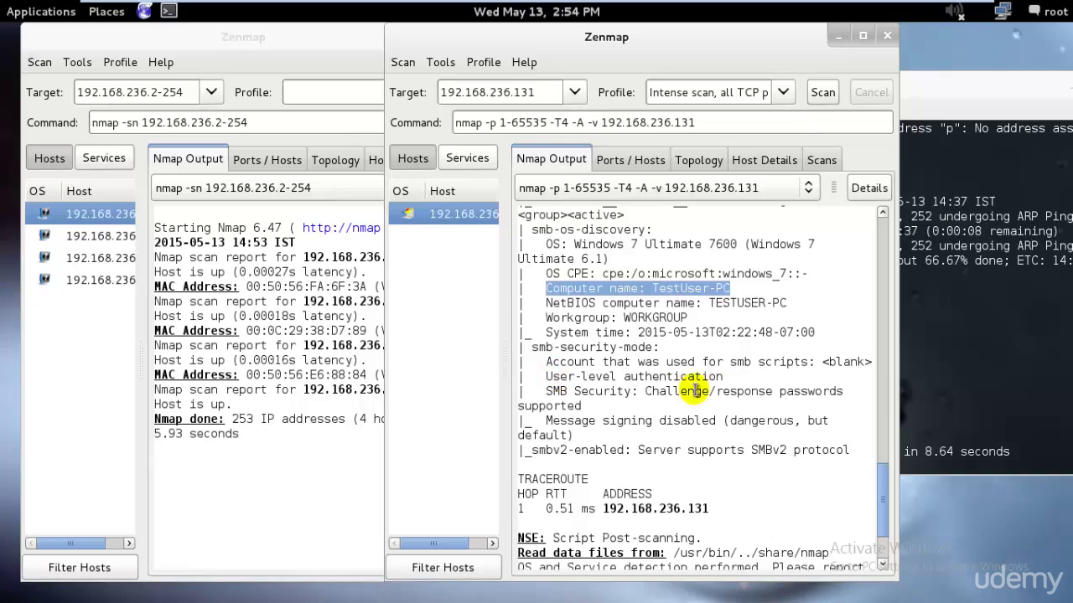
scroll(758, 434, "down", 2)
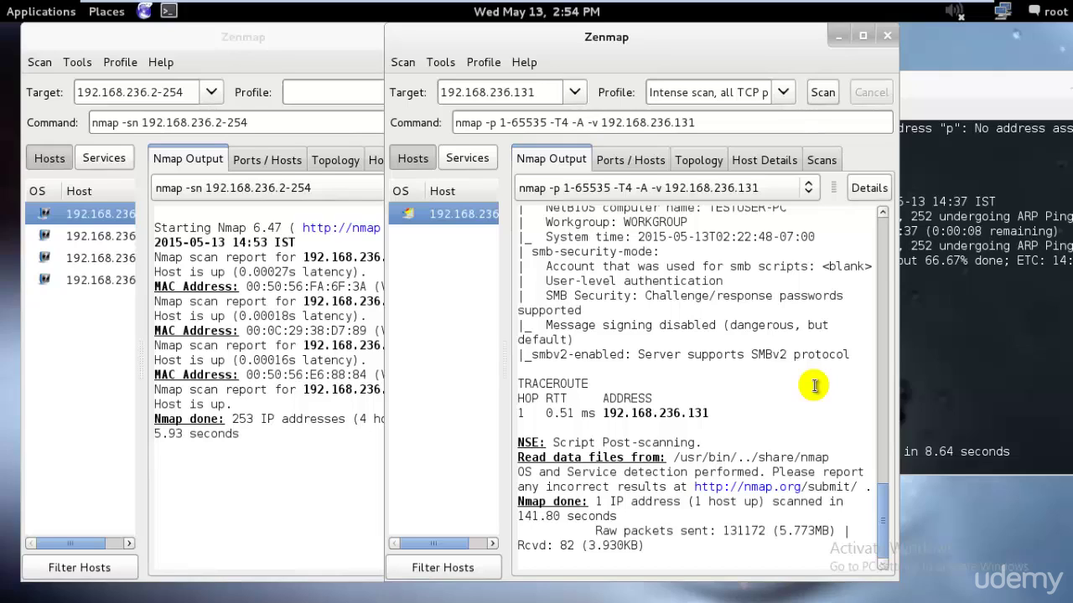
Step: Run a Quick traceroute scan of 192.168.236.2-254 in the ping sweep's Zenmap window
left_click(785, 92)
left_click(395, 144)
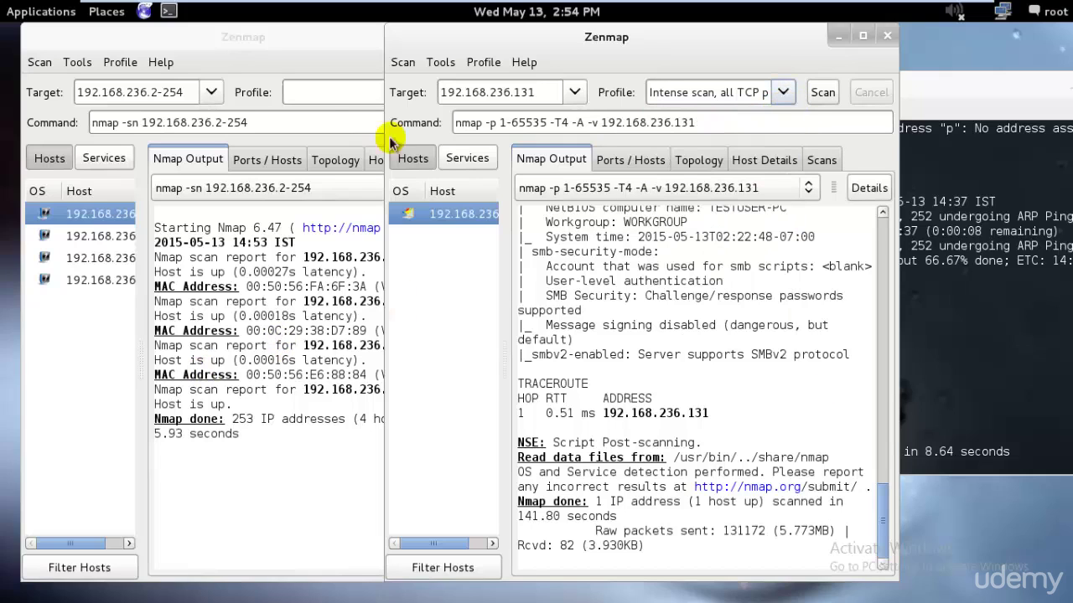
left_click(322, 238)
left_click(421, 93)
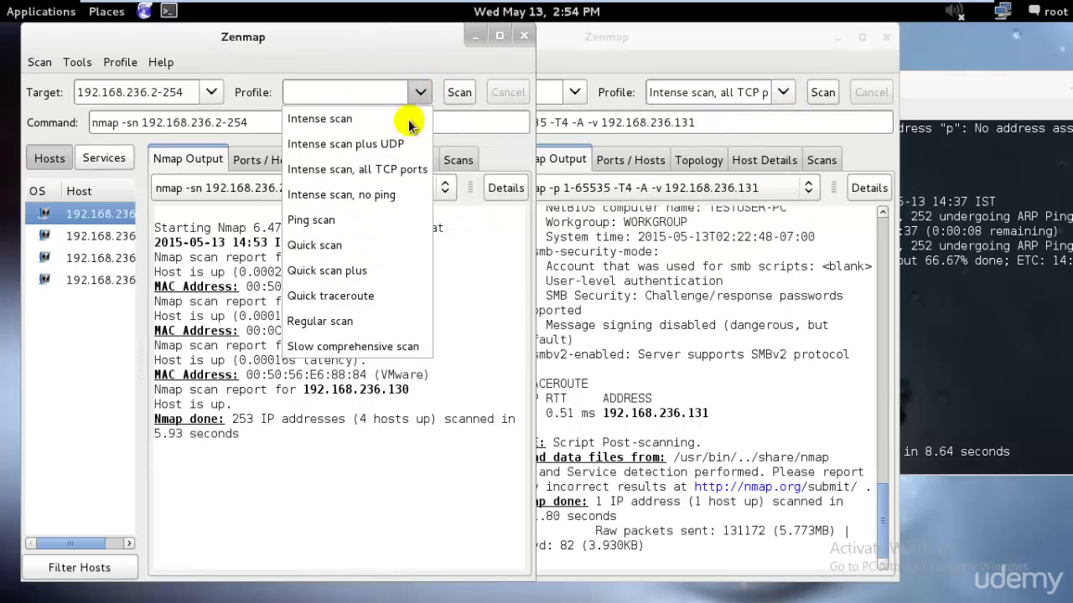
left_click(375, 295)
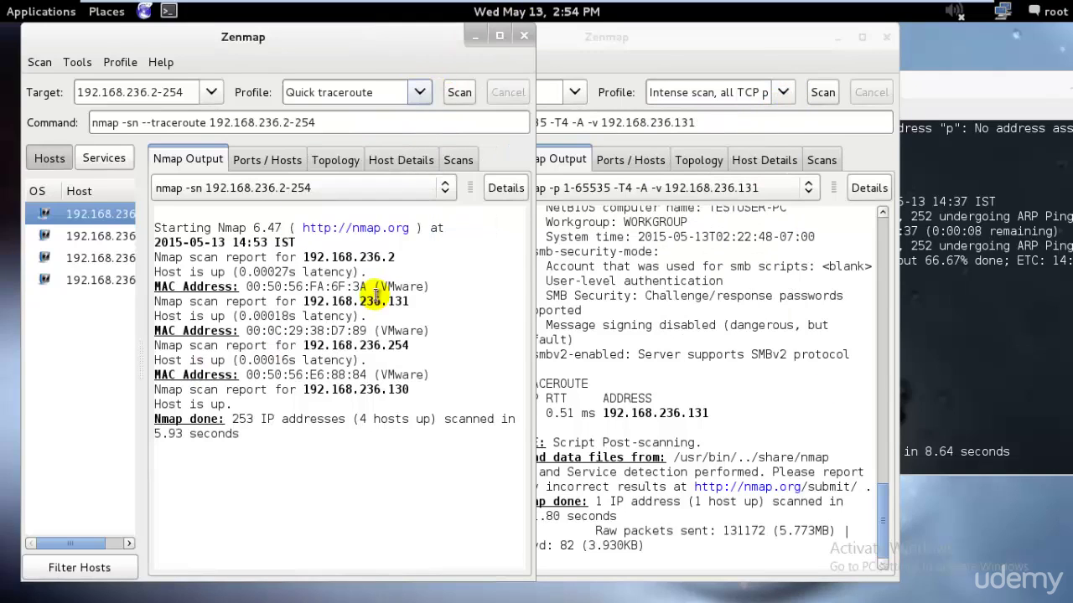
left_click(461, 93)
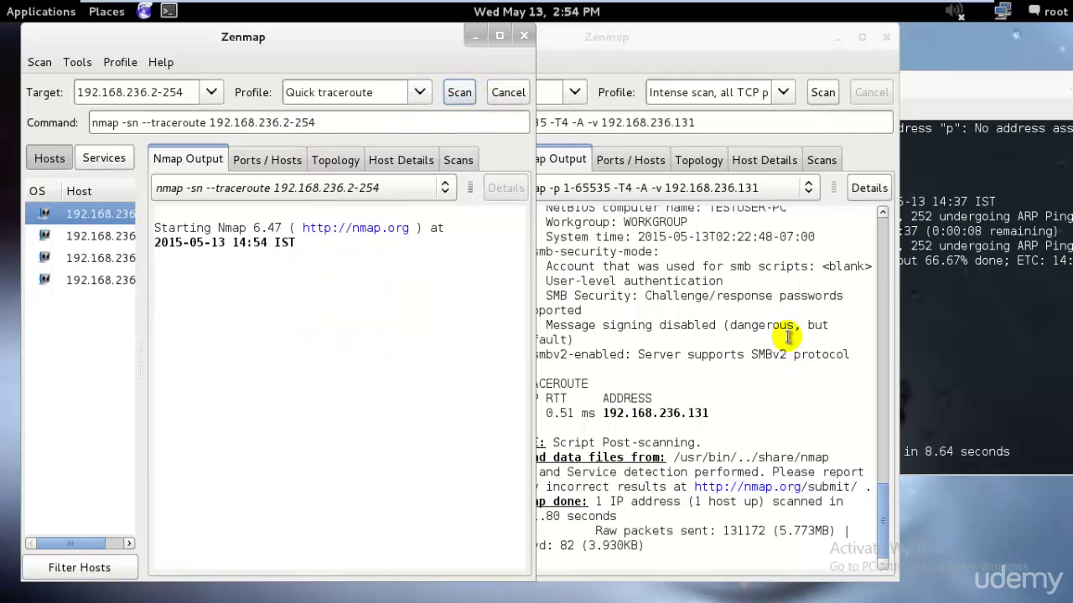
Step: Examine the per-host traceroute and latency results of the Quick traceroute scan and compare them with the terminal ping sweep
left_click(783, 93)
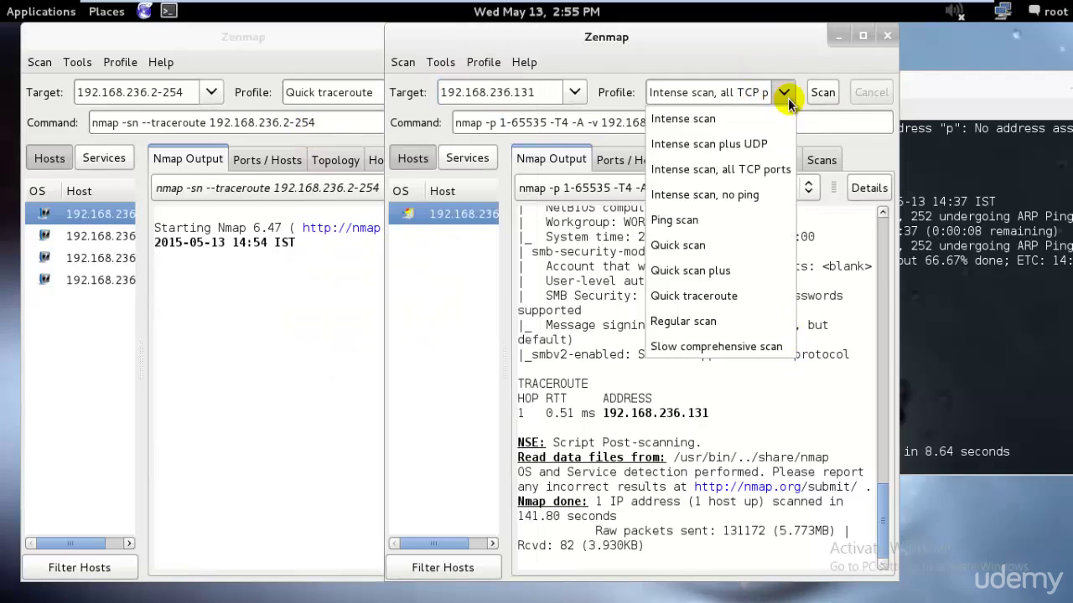
left_click(354, 411)
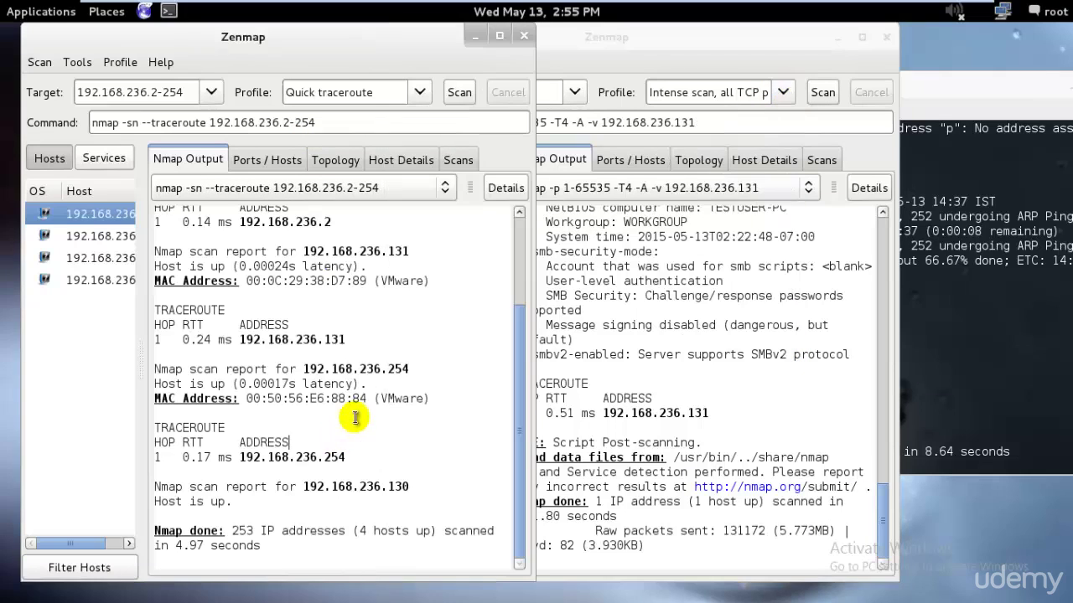
scroll(461, 410, "up", 3)
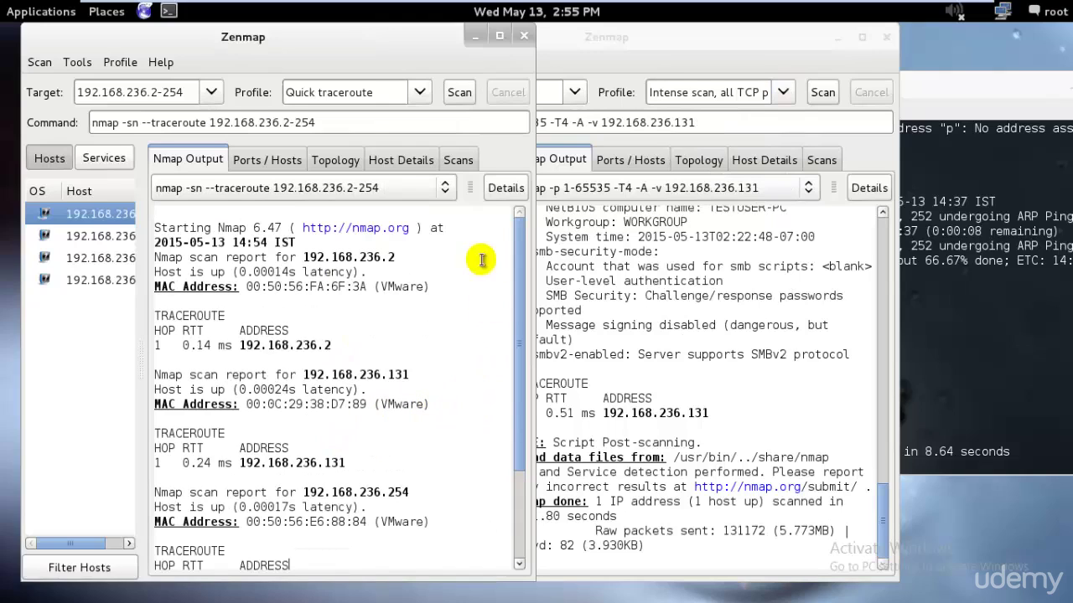
key("alt+Tab")
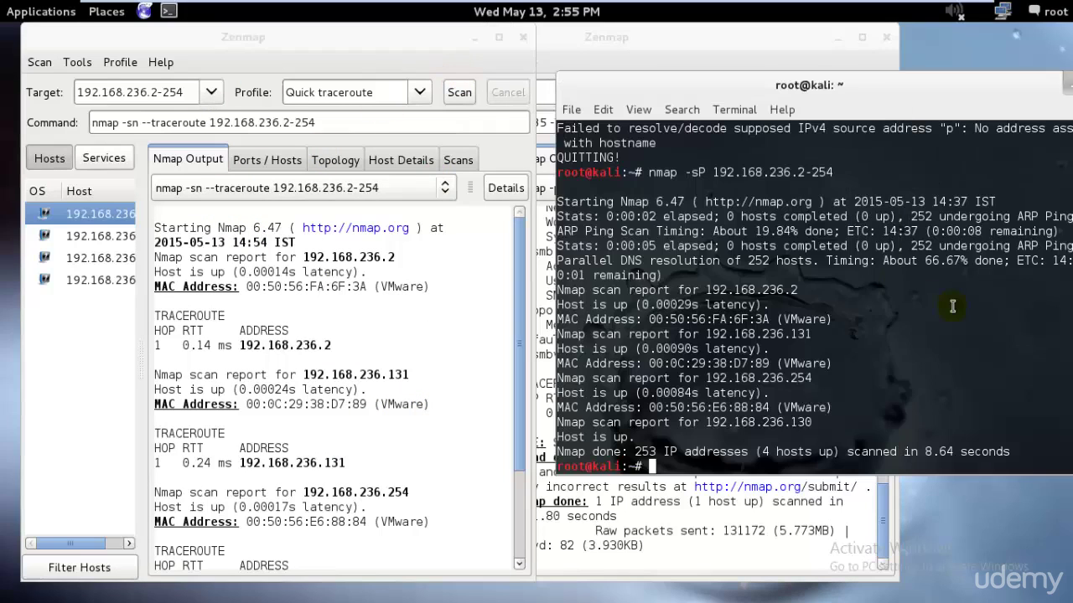
left_click(305, 356)
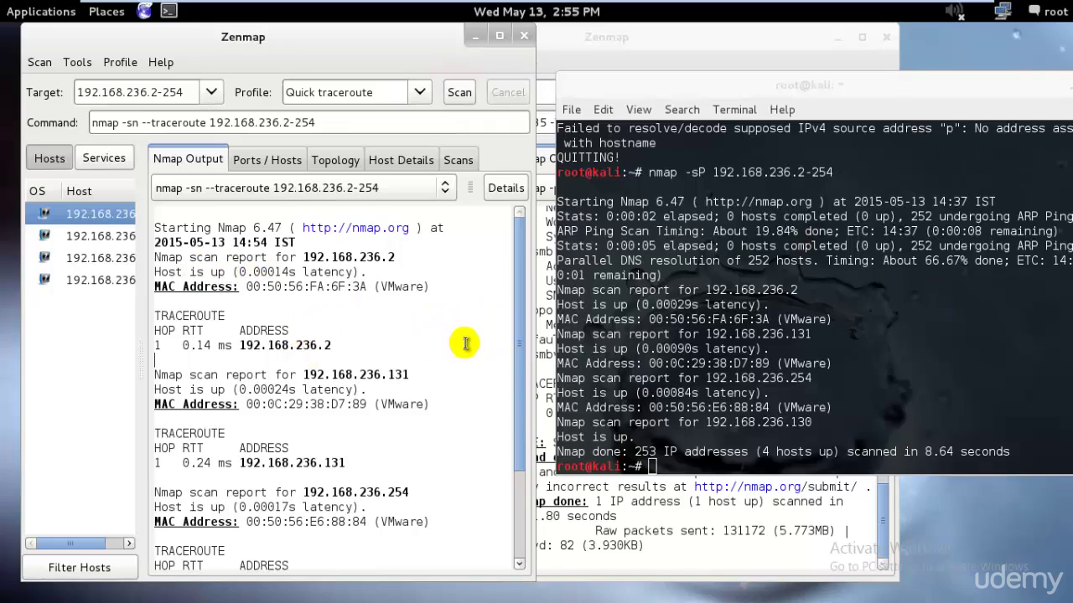
scroll(465, 400, "down", 3)
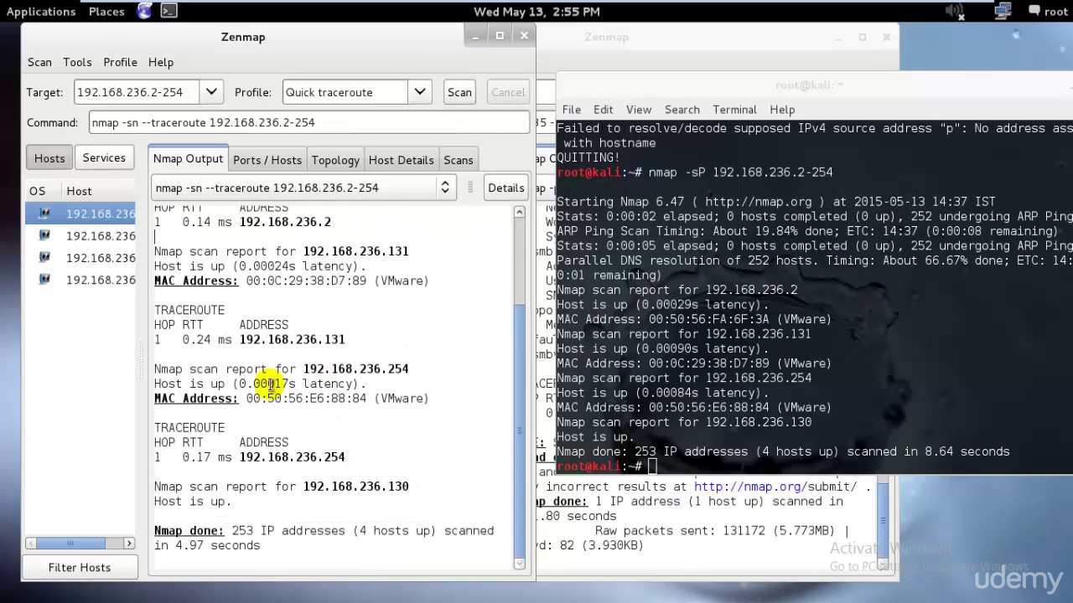
left_click_drag(275, 384, 414, 387)
scroll(416, 385, "up", 2)
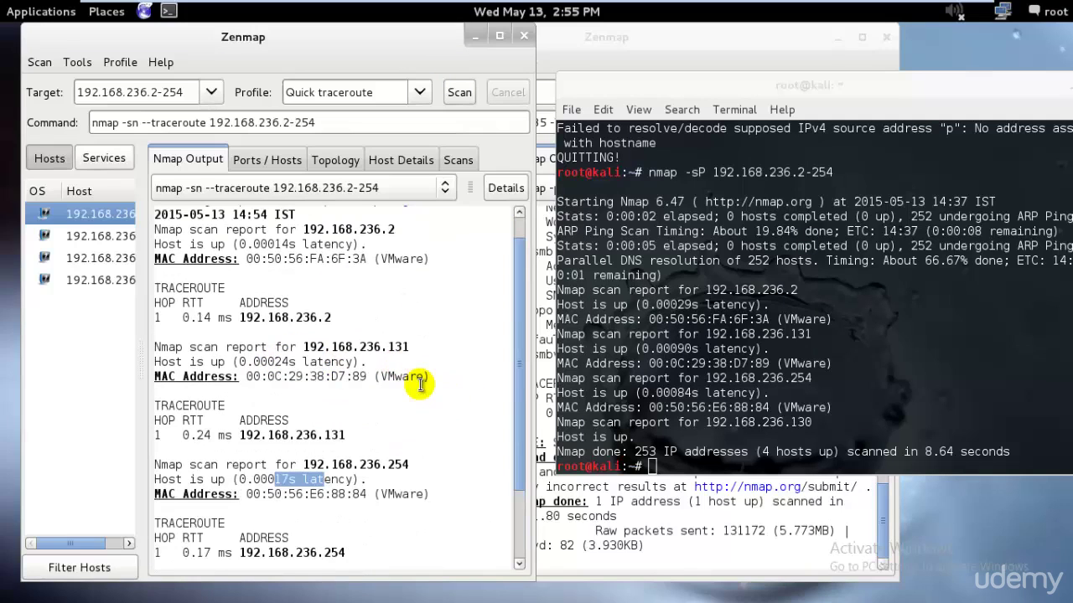
Step: Run a Regular scan of 192.168.236.2-254
left_click(420, 93)
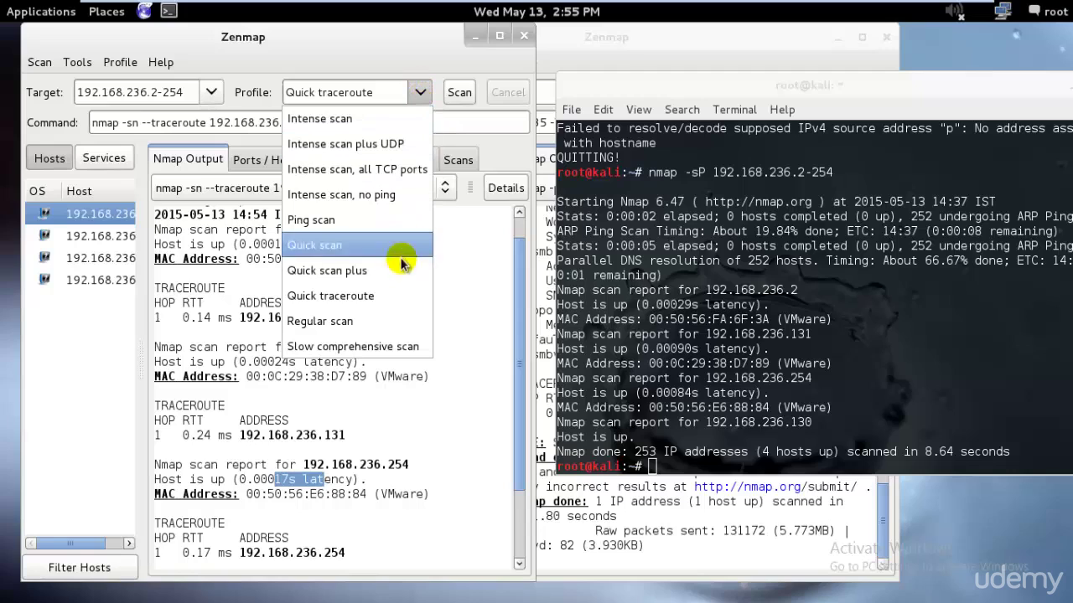
left_click(397, 322)
Step: Start a Slow comprehensive scan of 192.168.236.131 in the other Zenmap window and close that window
left_click(687, 57)
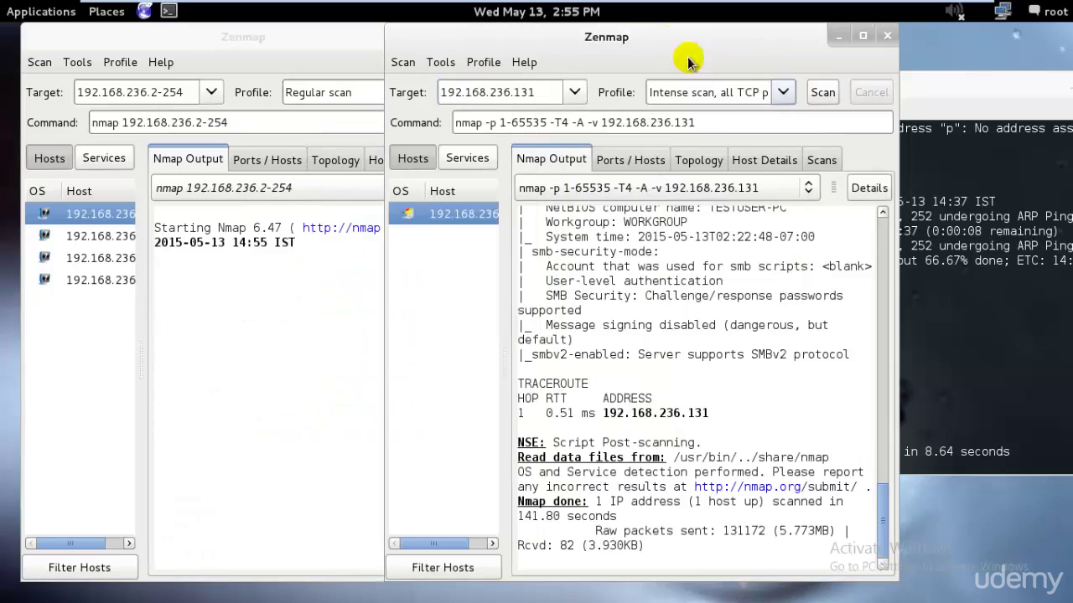
left_click(783, 92)
left_click(711, 347)
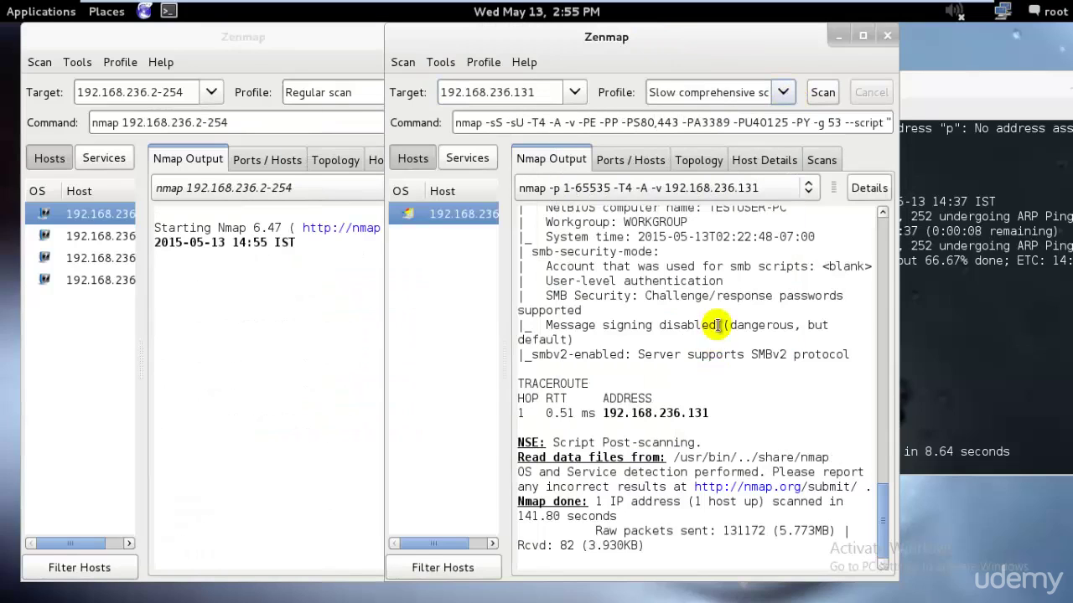
left_click(821, 93)
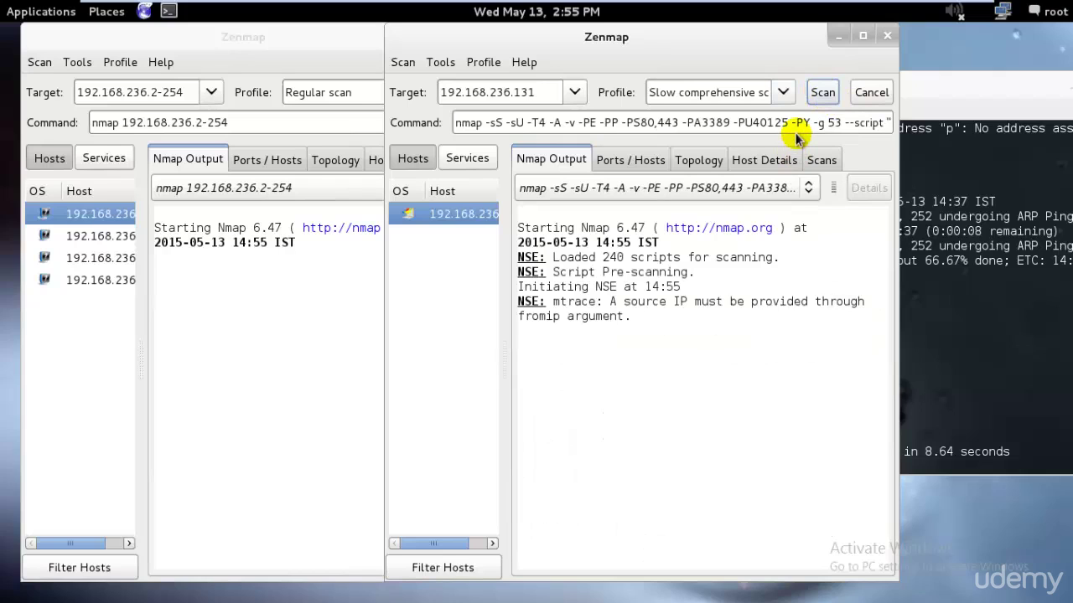
left_click(886, 35)
left_click(514, 355)
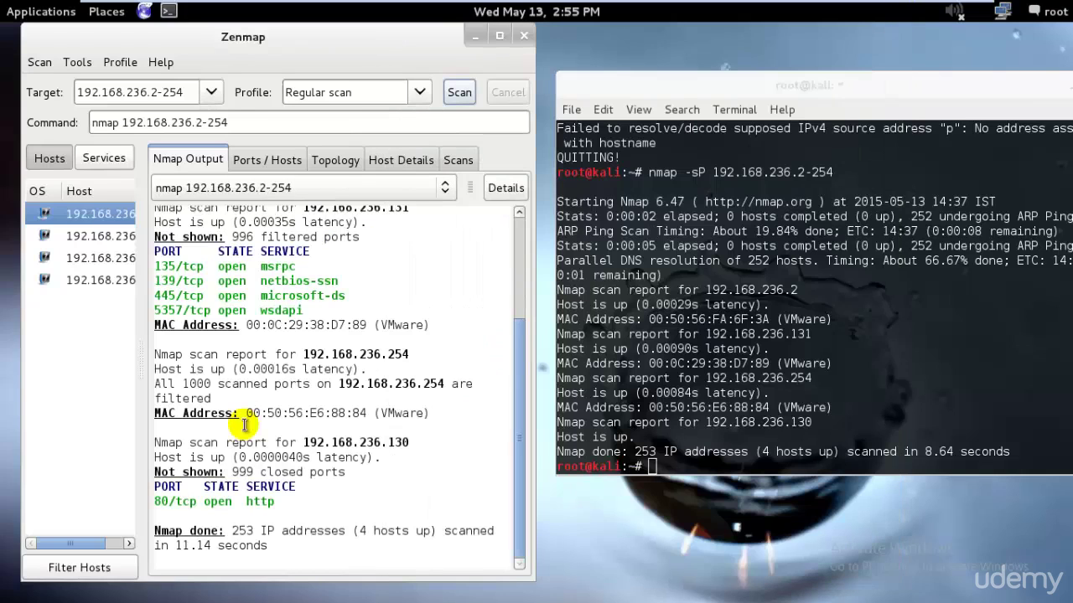
Step: Compare the closed and filtered port lines and open services of 192.168.236.2 and 192.168.236.131 in the Regular scan output
scroll(443, 371, "up", 3)
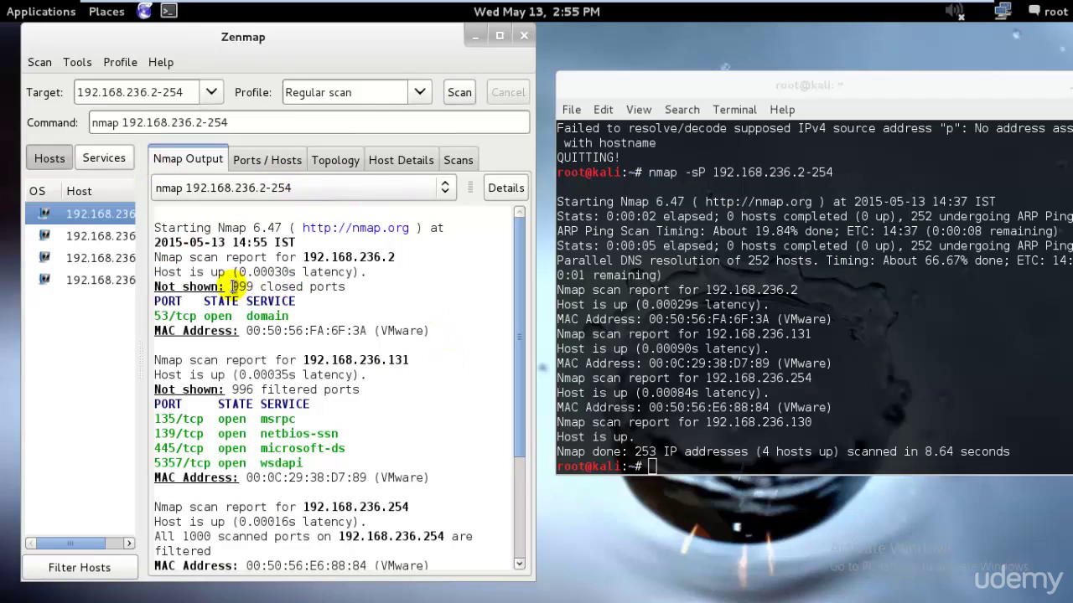
left_click_drag(232, 287, 344, 286)
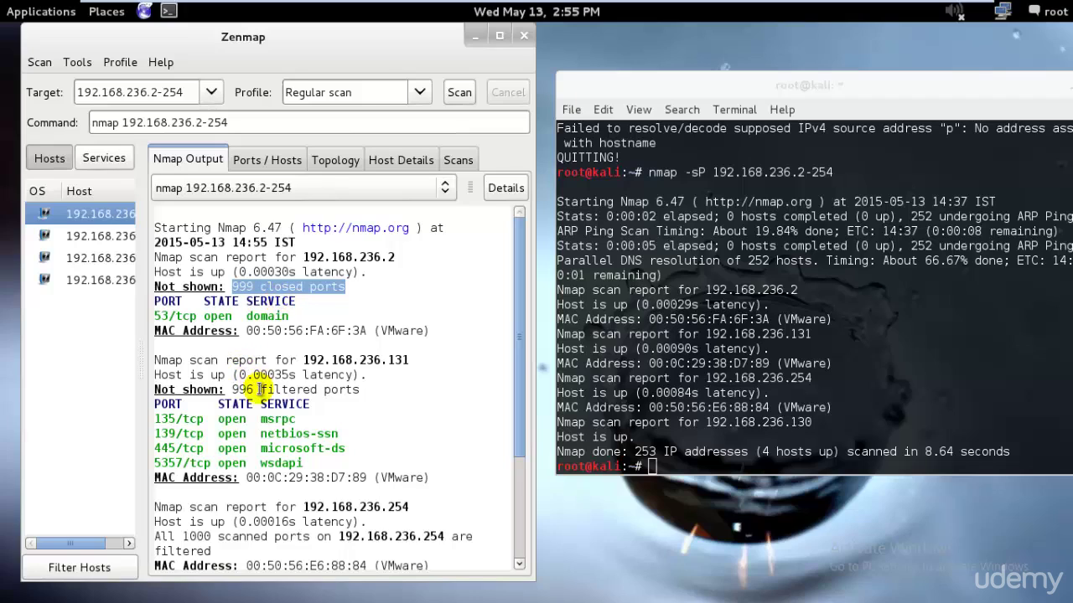
left_click_drag(233, 390, 369, 390)
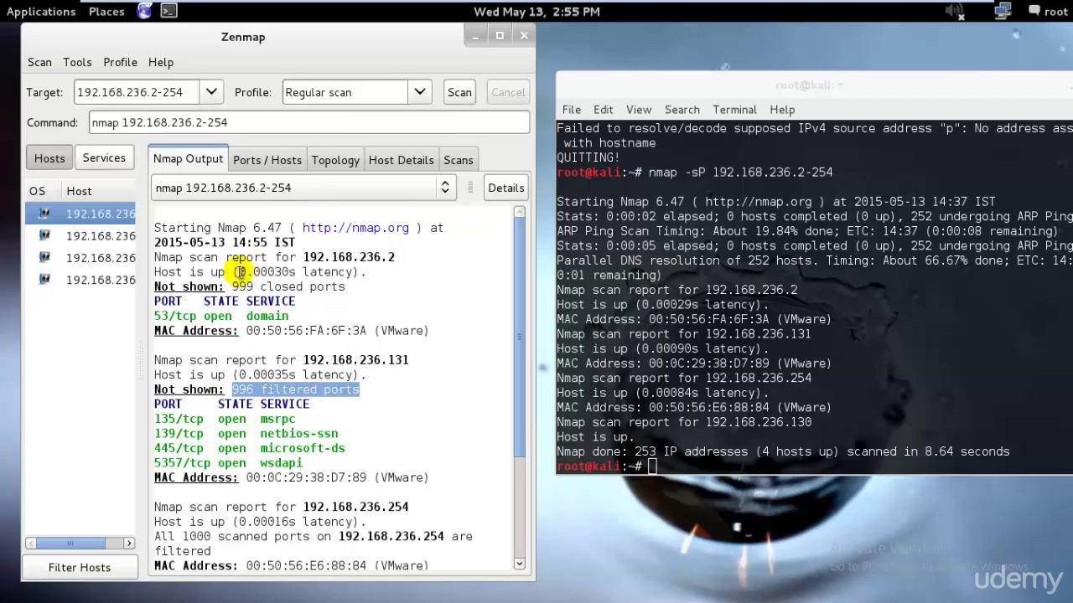
left_click_drag(232, 287, 333, 287)
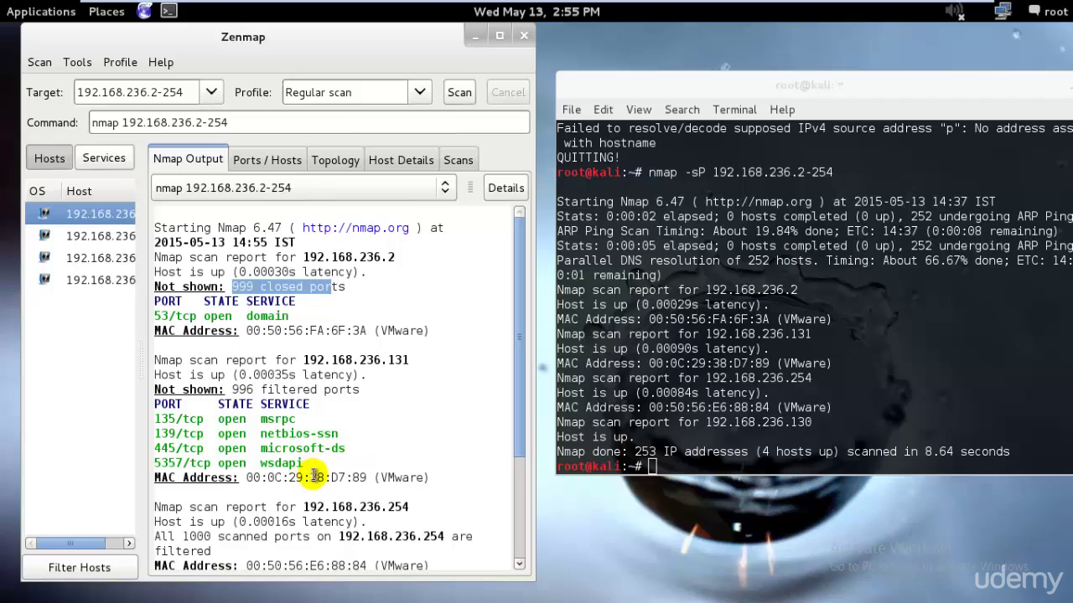
left_click_drag(312, 476, 154, 433)
left_click_drag(233, 390, 385, 390)
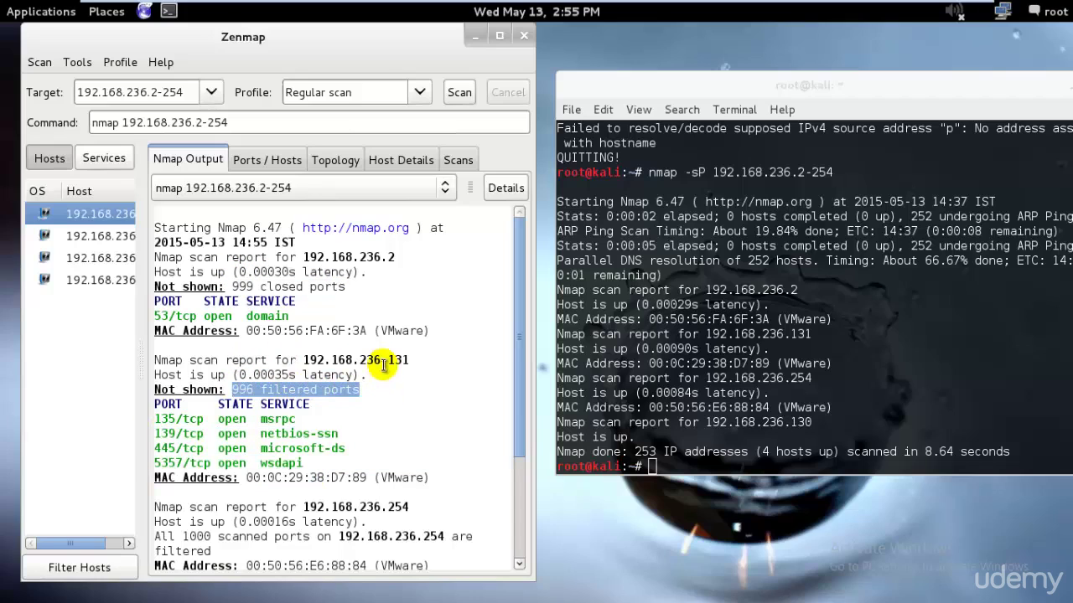
Step: Review the Regular scan reports for 192.168.236.254 and 192.168.236.130, and the closing summary of addresses, live hosts and scan time
scroll(252, 424, "down", 3)
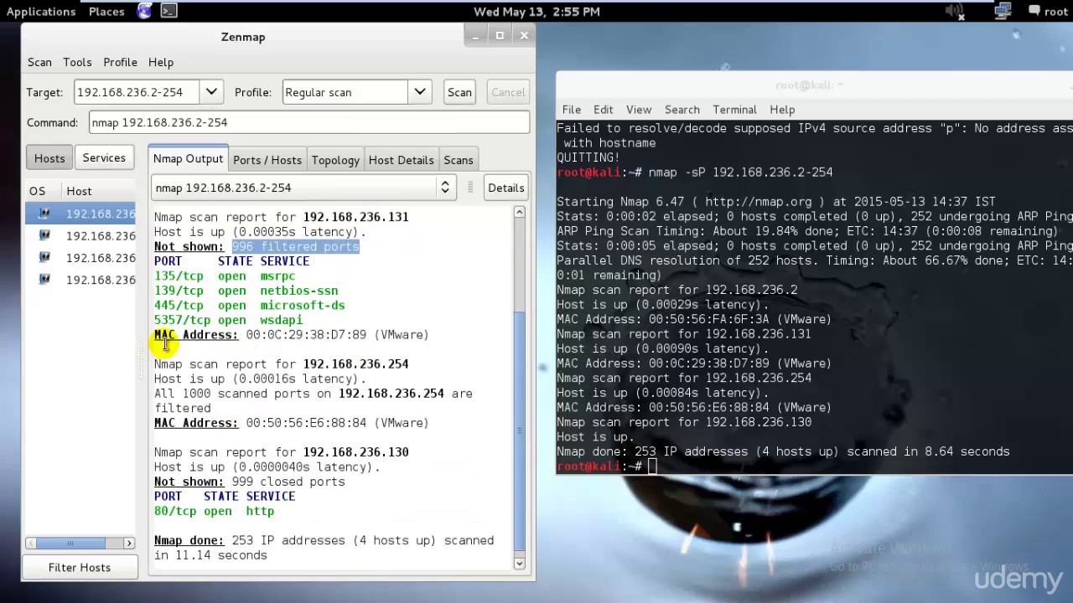
left_click_drag(155, 360, 343, 403)
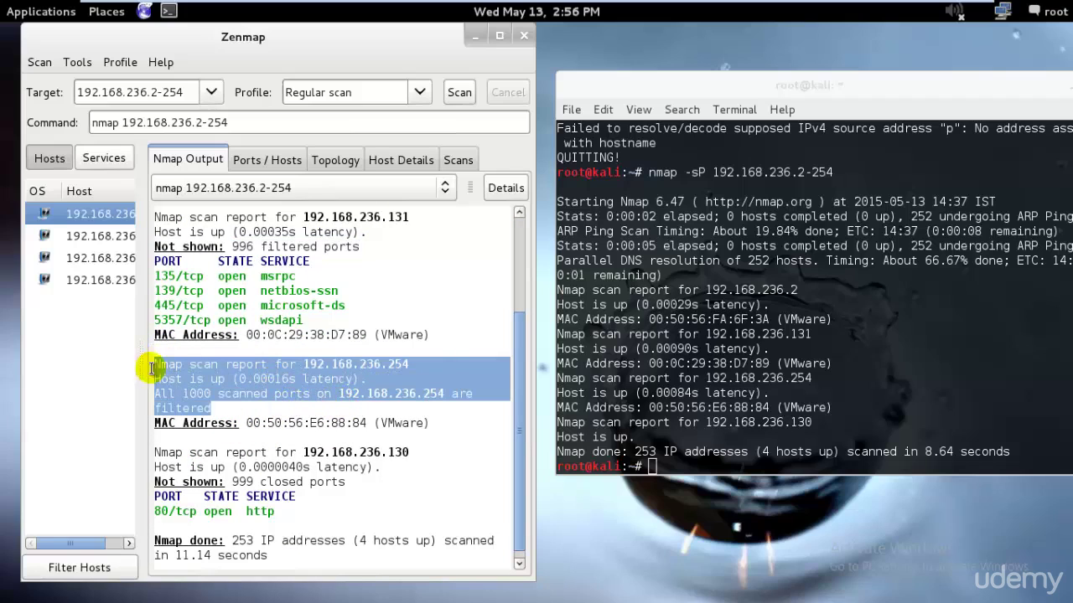
scroll(206, 401, "down", 1)
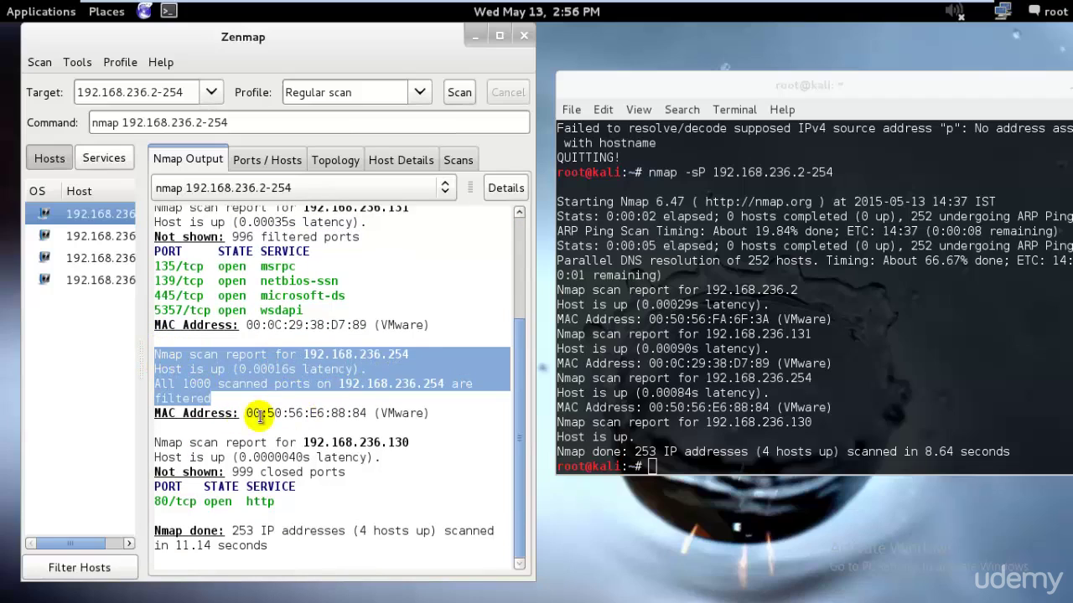
left_click_drag(379, 461, 151, 444)
left_click_drag(289, 545, 232, 533)
left_click(347, 543)
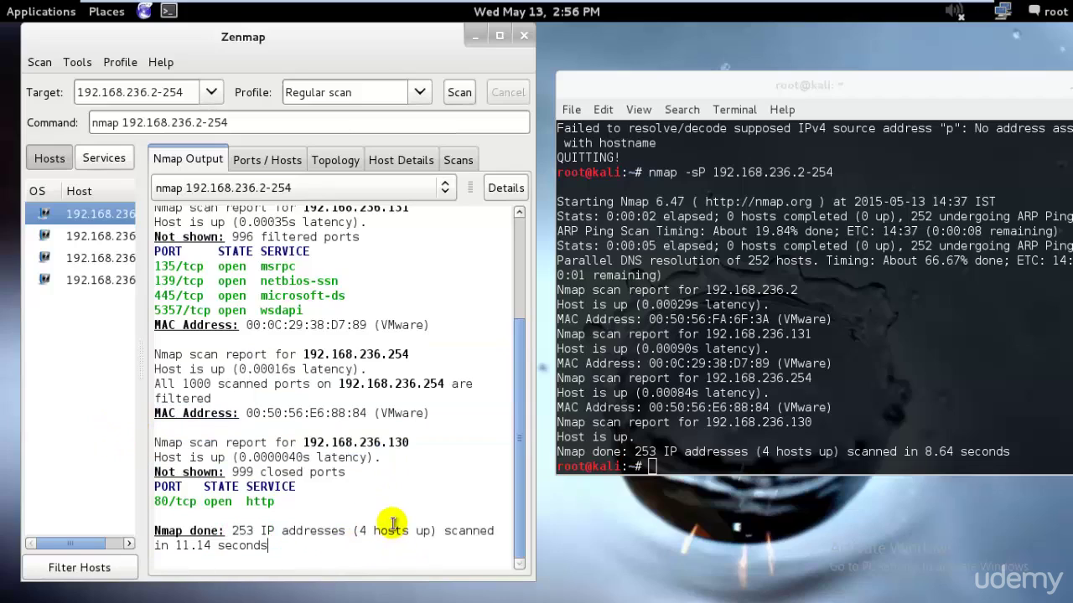
left_click_drag(360, 531, 416, 530)
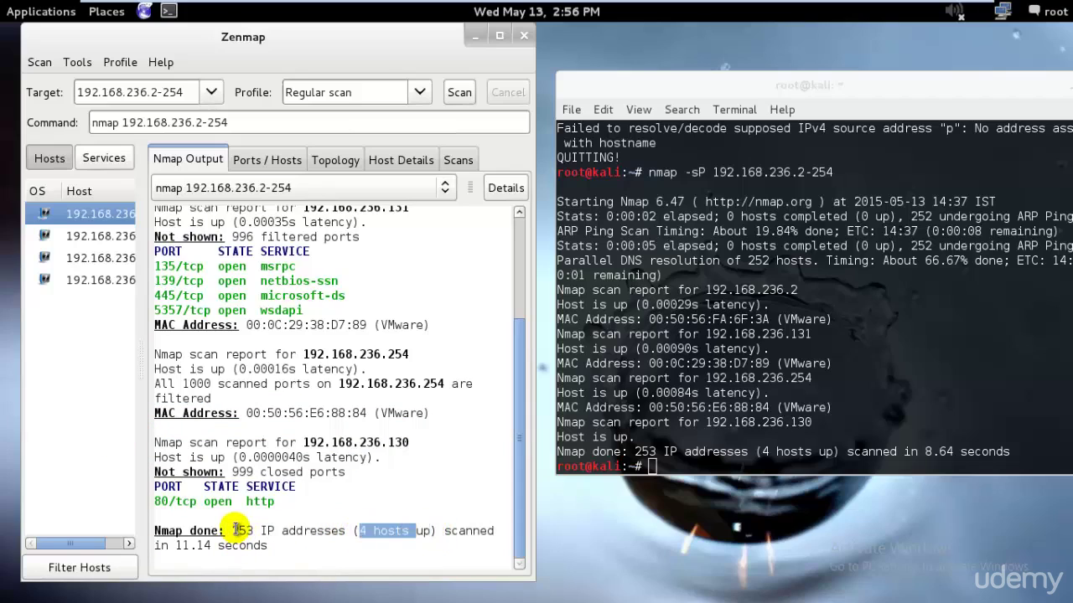
left_click_drag(233, 532, 314, 547)
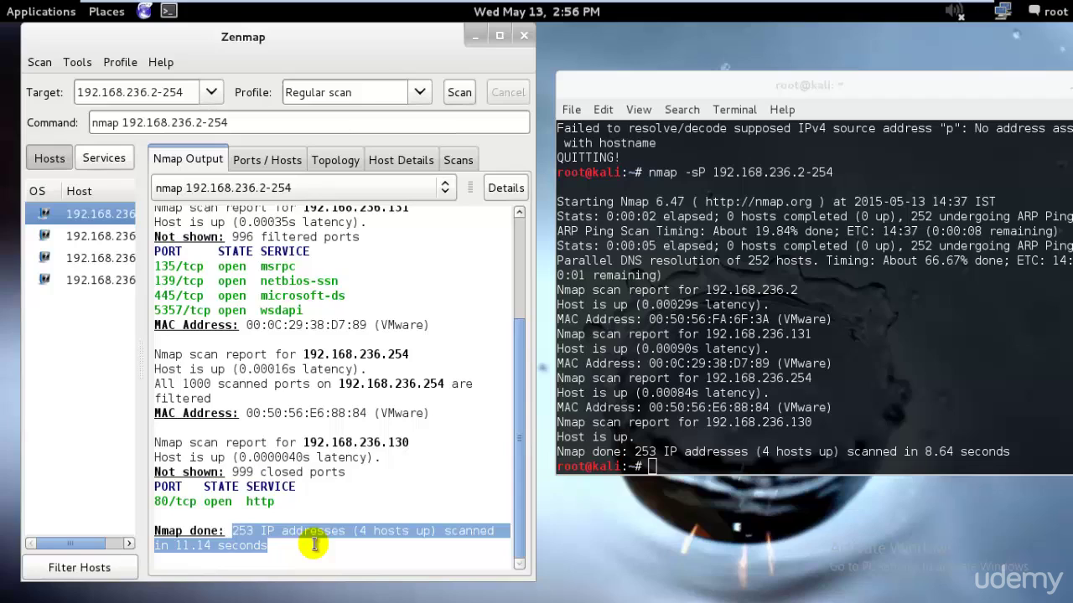
Step: Print the nmap help summary in the terminal and read its options back to the OS detection and script scan sections
left_click(1006, 392)
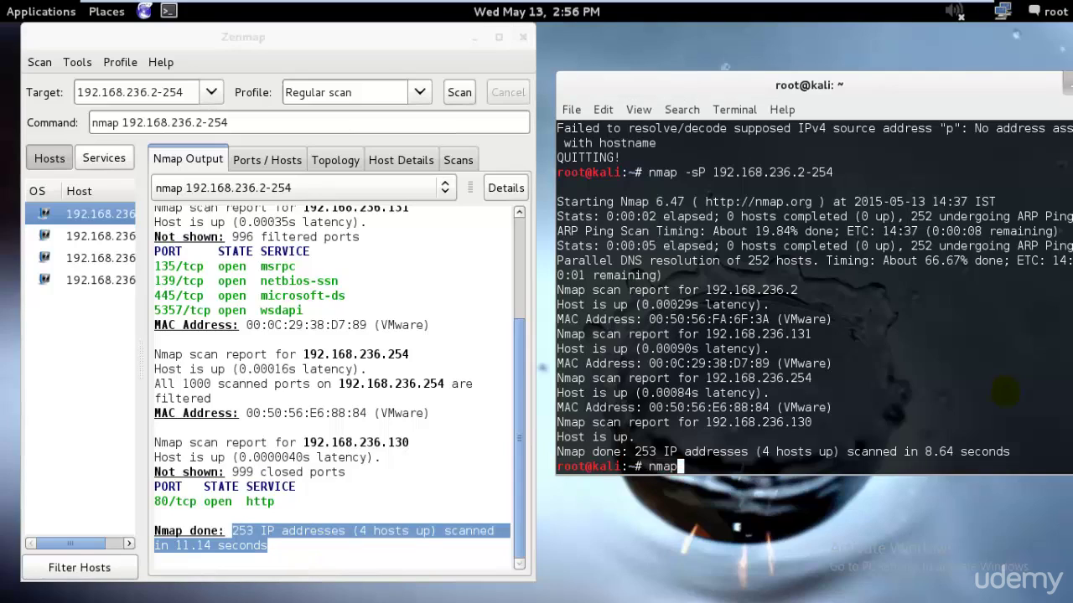
type("nmap")
key("Return")
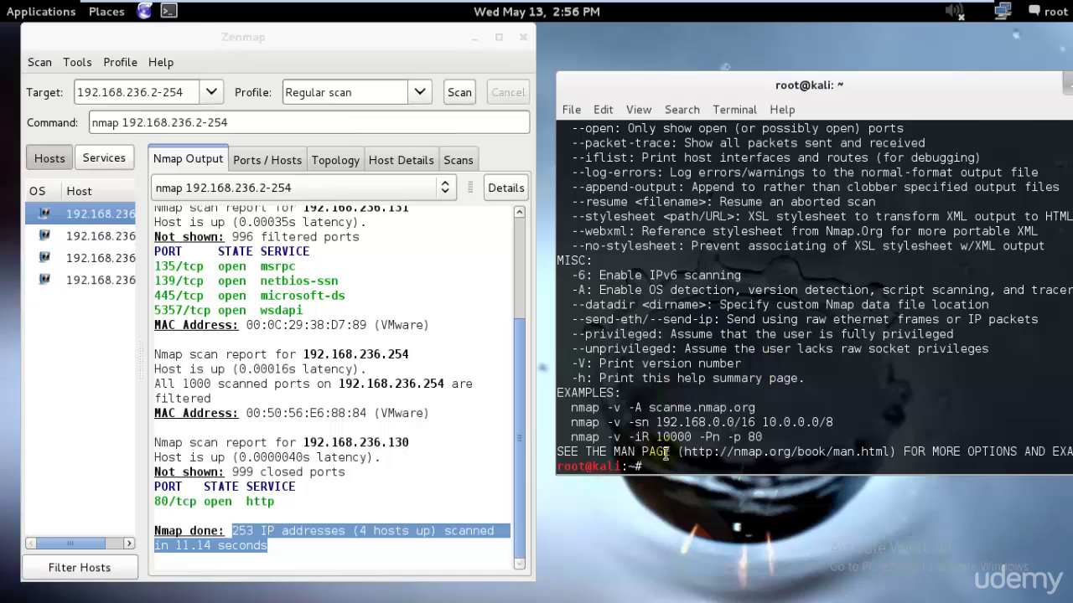
scroll(668, 439, "up", 2)
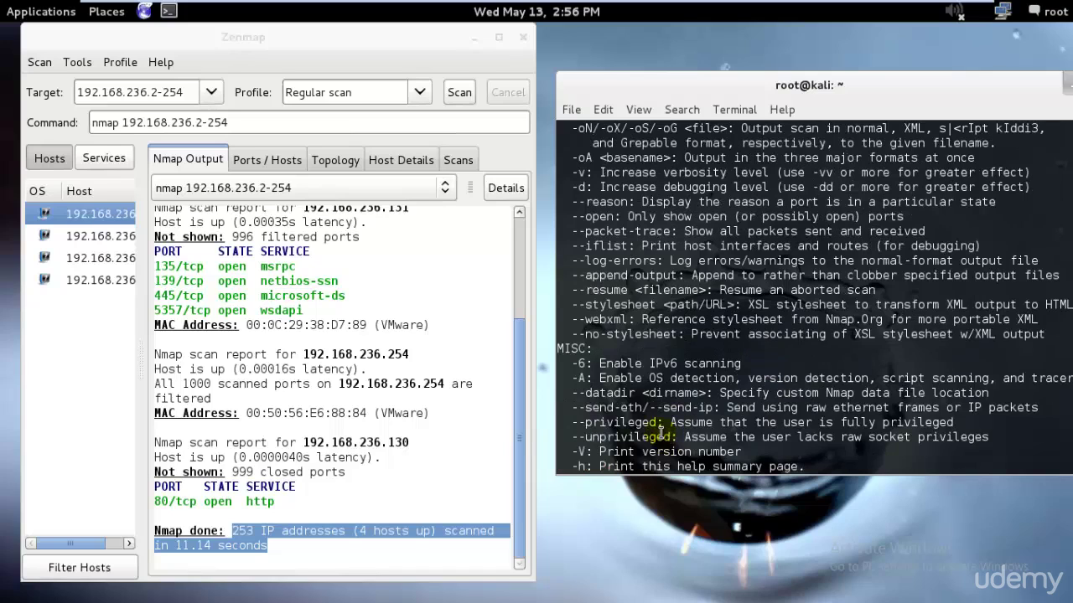
scroll(660, 432, "up", 1)
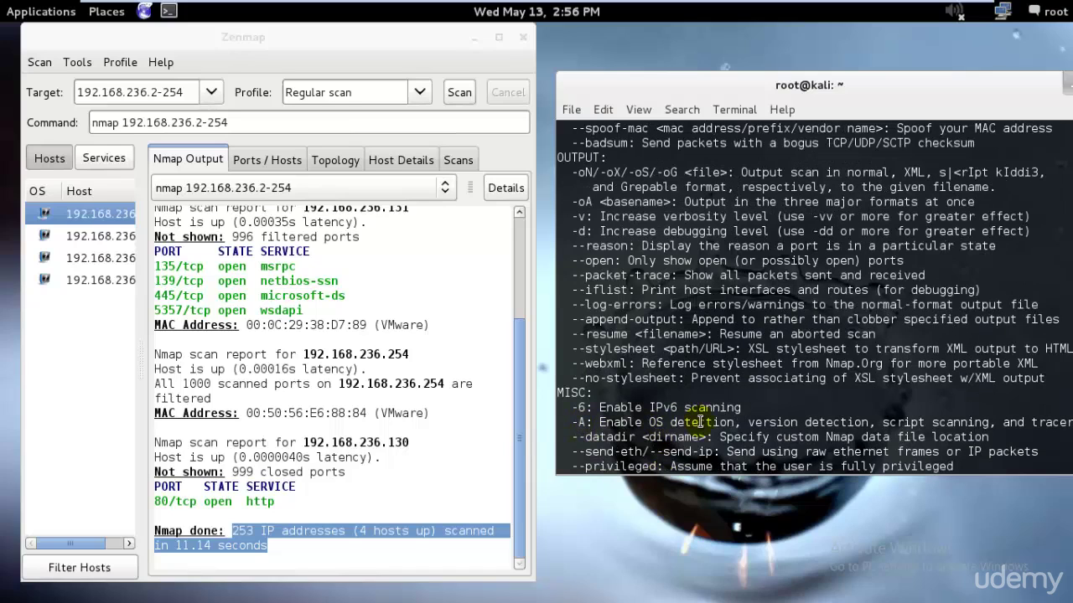
left_click_drag(838, 88, 604, 89)
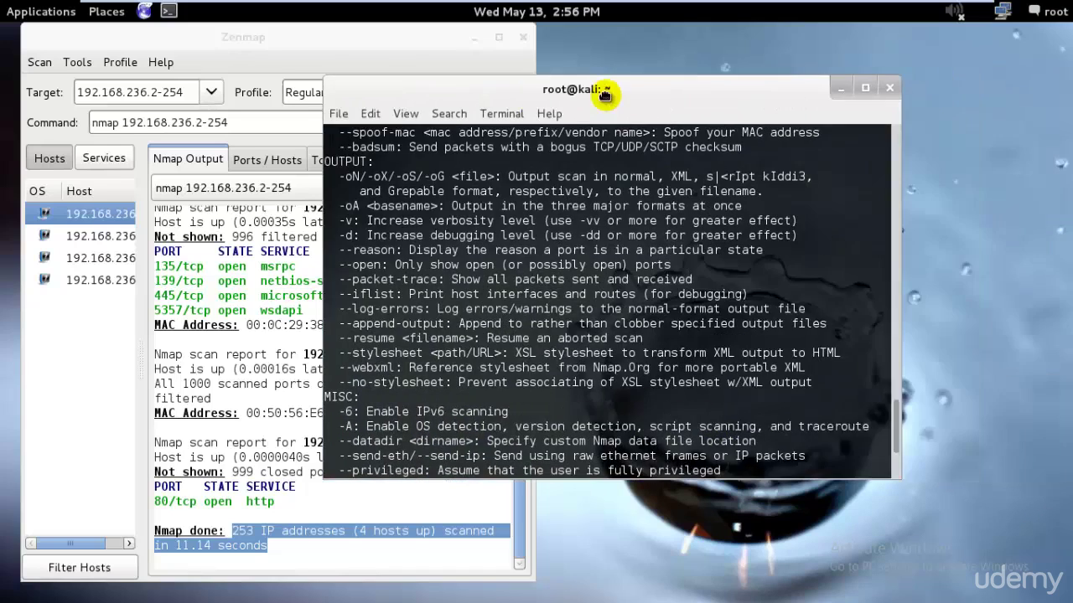
scroll(794, 425, "up", 15)
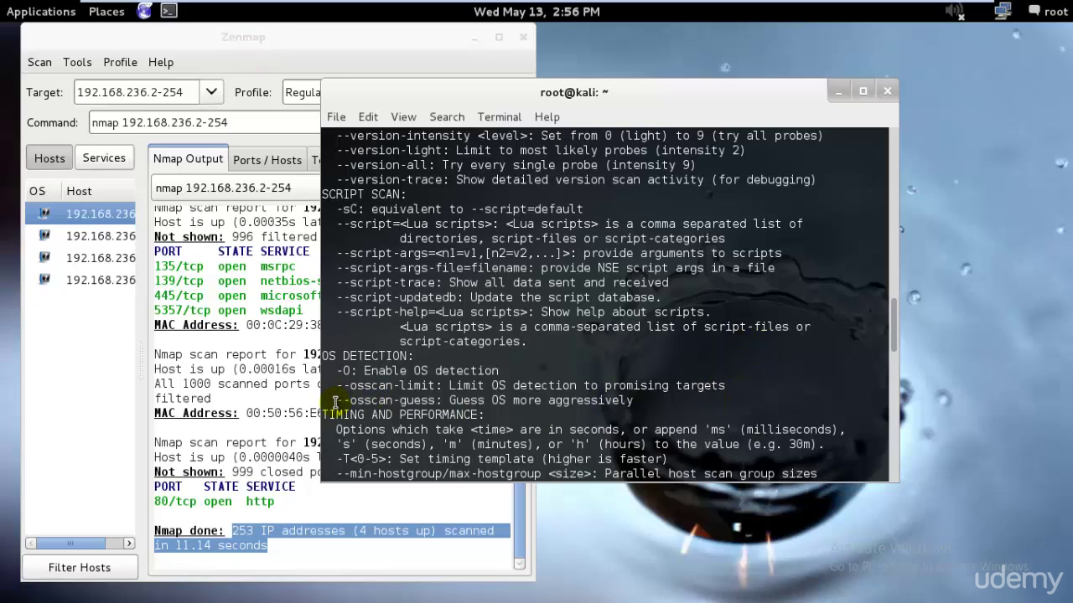
Step: Return to the Regular scan results in Zenmap and view the ports, topology and host details of 192.168.236.2
left_click(268, 323)
scroll(304, 326, "up", 3)
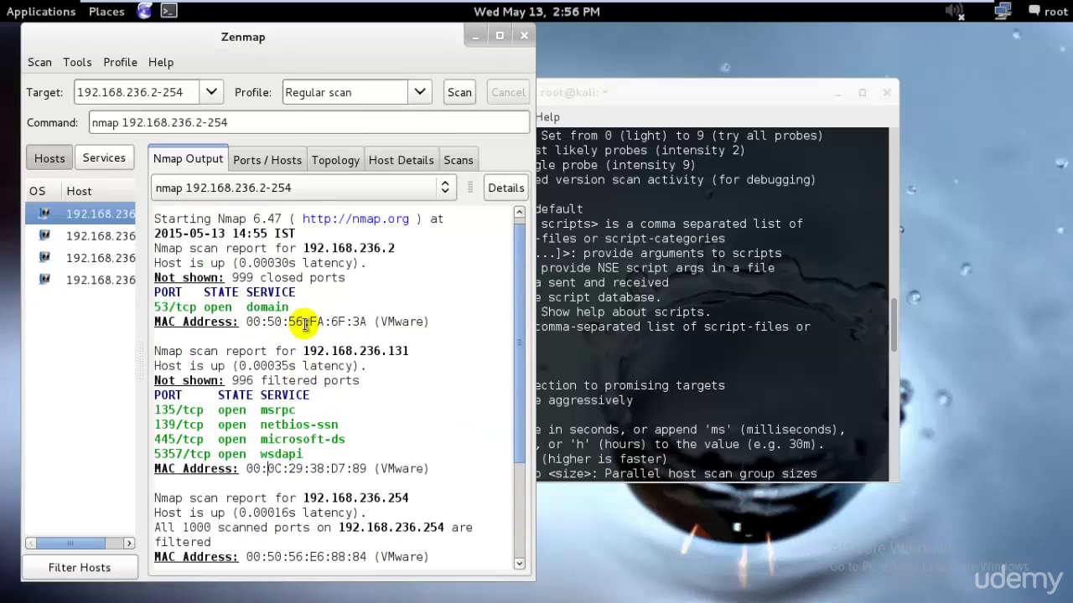
left_click(258, 158)
left_click(335, 158)
left_click(388, 159)
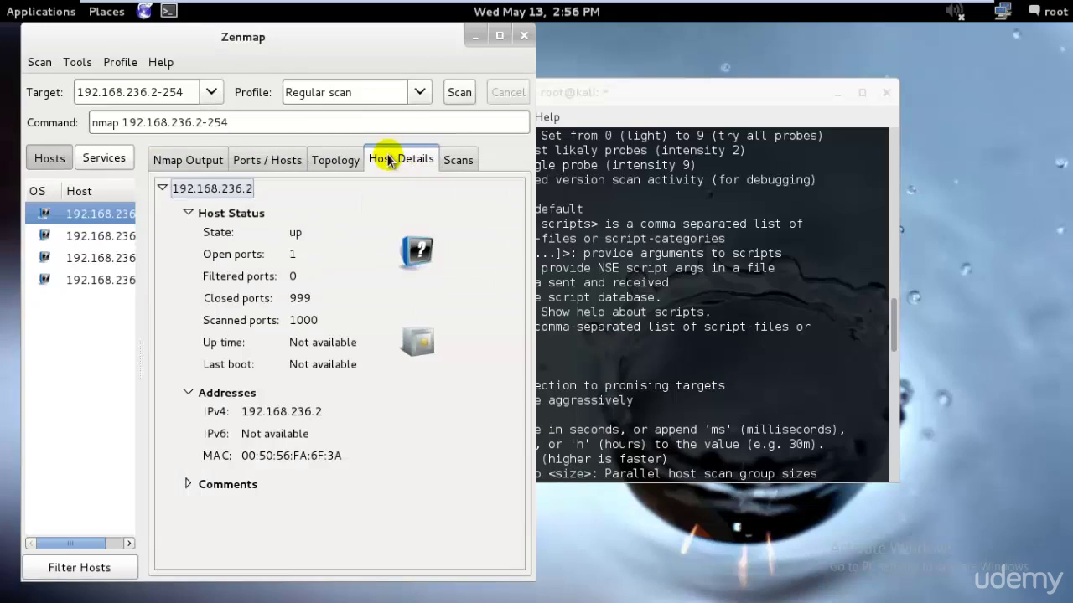
Step: Check the list of scans in Zenmap, and highlight the --osscan-guess option in the terminal's nmap help
left_click(453, 159)
left_click(402, 159)
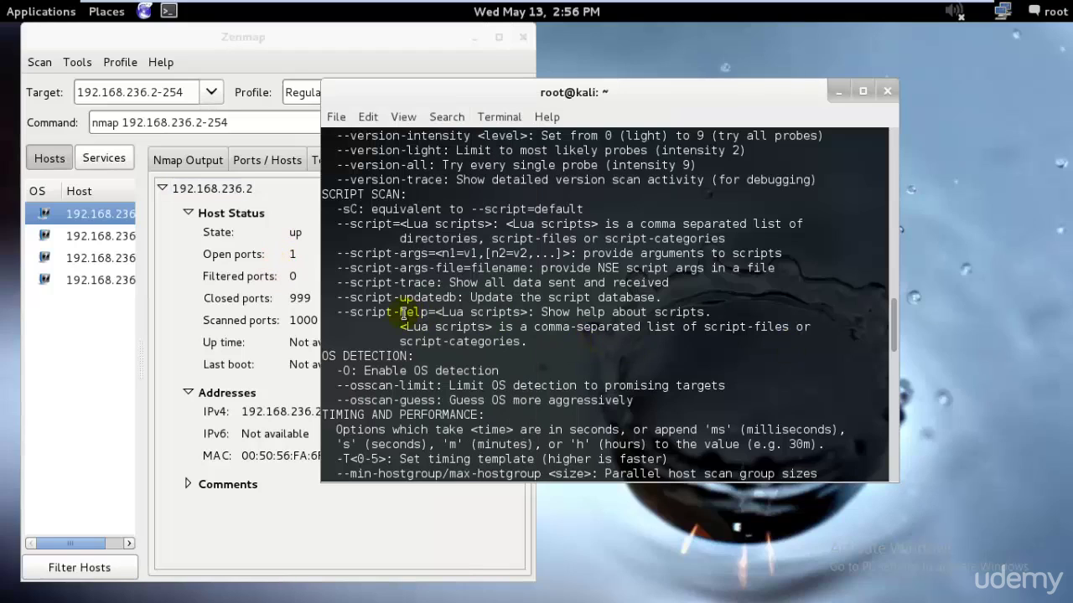
left_click_drag(337, 401, 444, 402)
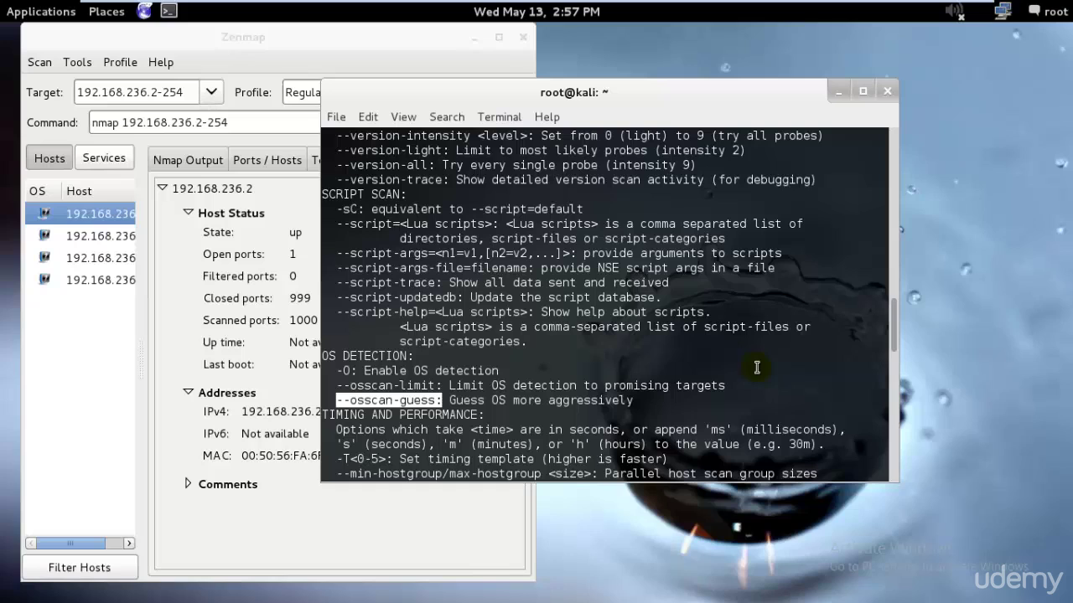
Step: Look back through the terminal history to the route -n output, and take the Kali Linux virtual machine out of full-screen mode
scroll(842, 379, "up", 3)
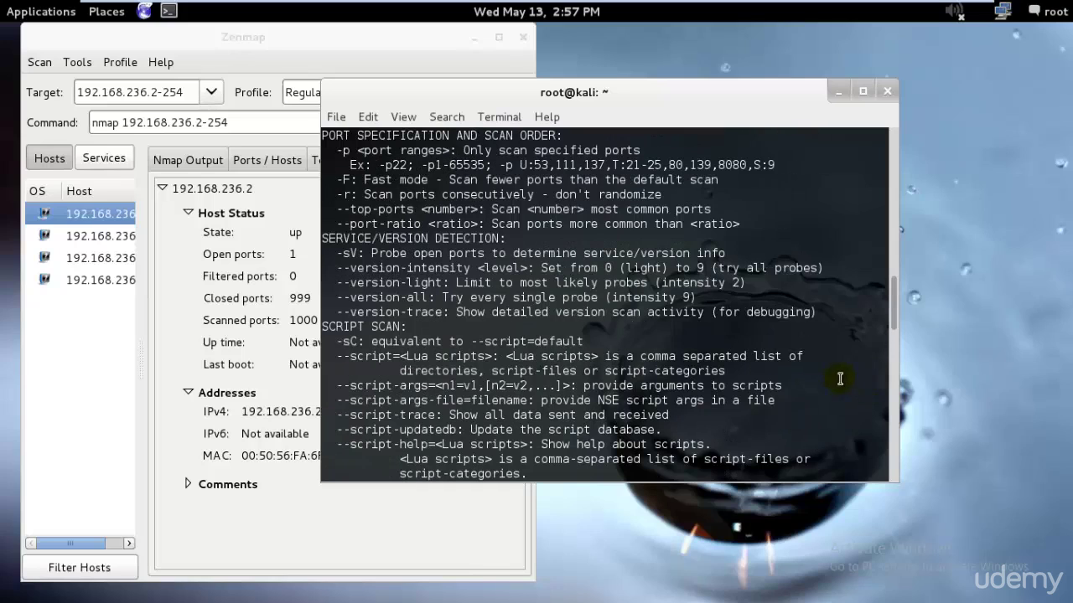
scroll(840, 379, "up", 18)
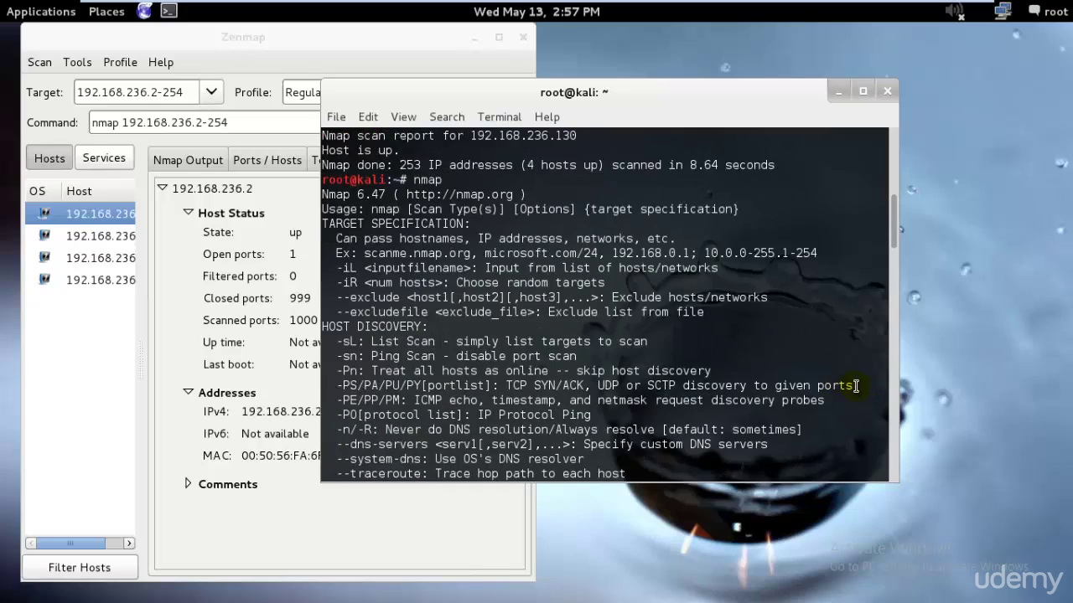
scroll(855, 386, "up", 3)
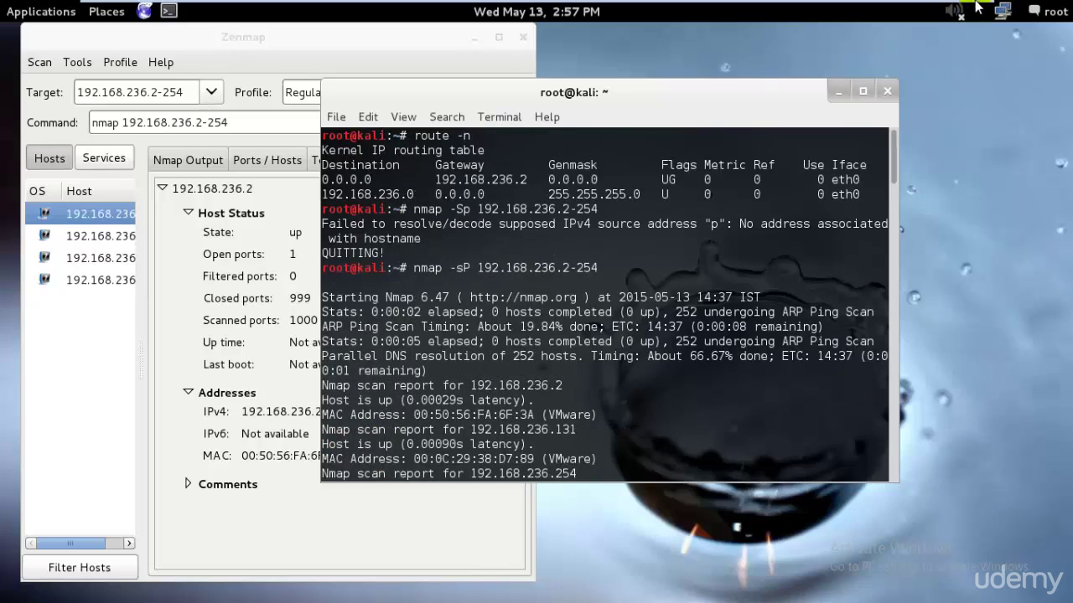
mouse_move(963, 5)
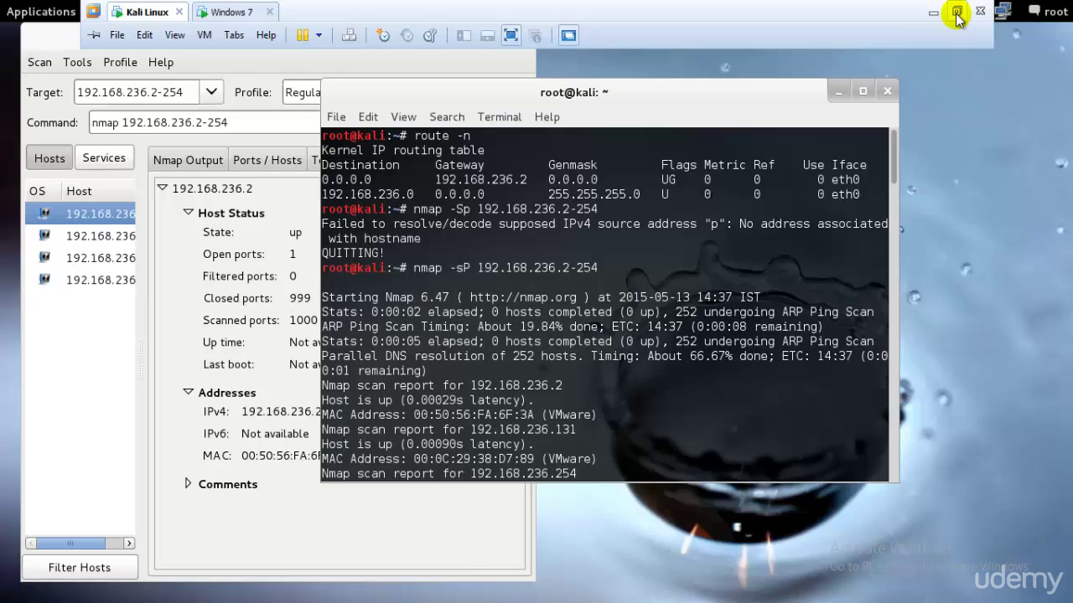
left_click(956, 12)
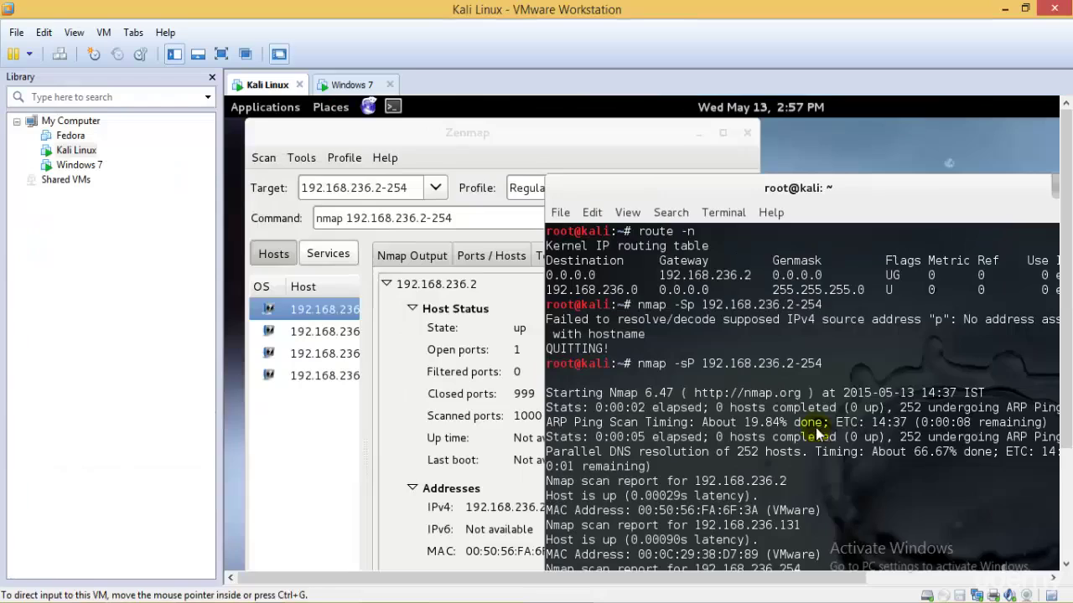